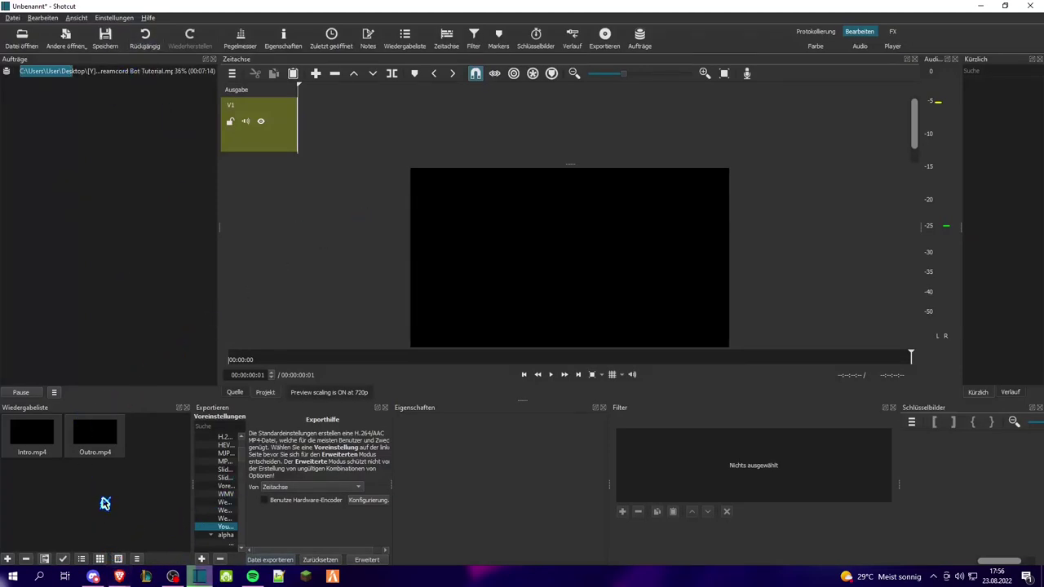
Preview the downloaded intro video full screen in the media player, and close the player.
click(93, 578)
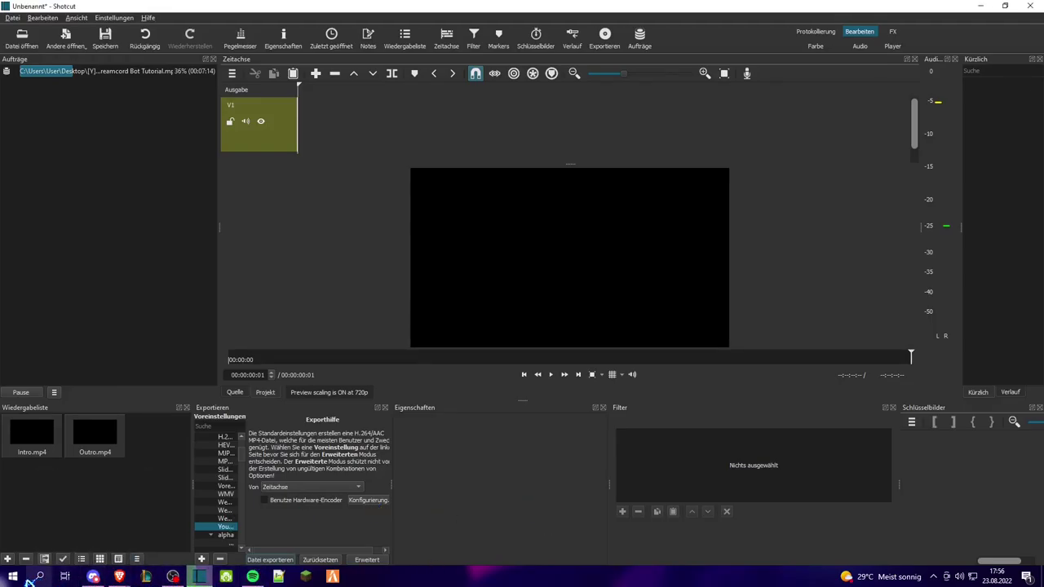
click(175, 522)
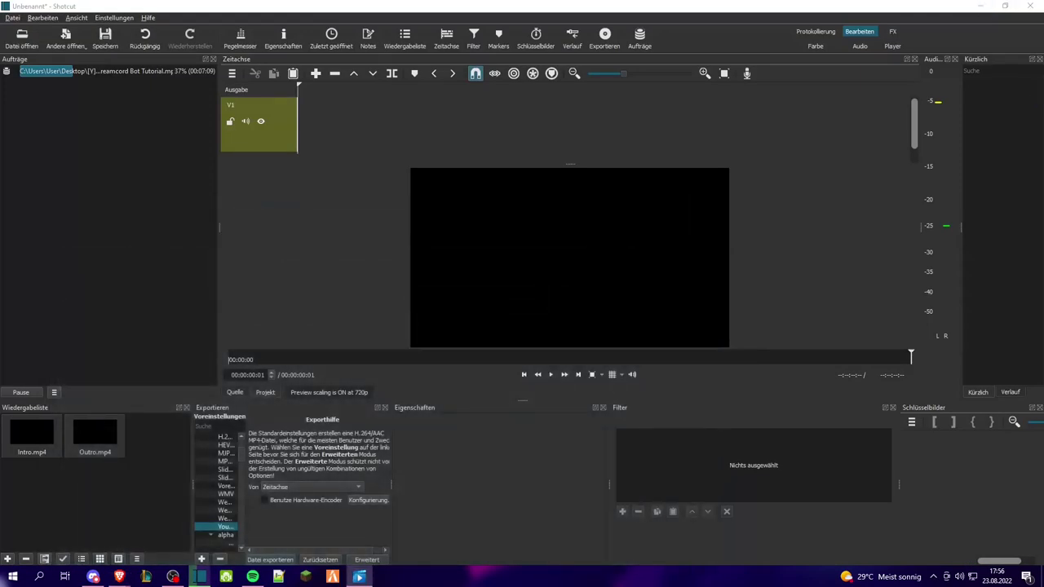
double_click(620, 204)
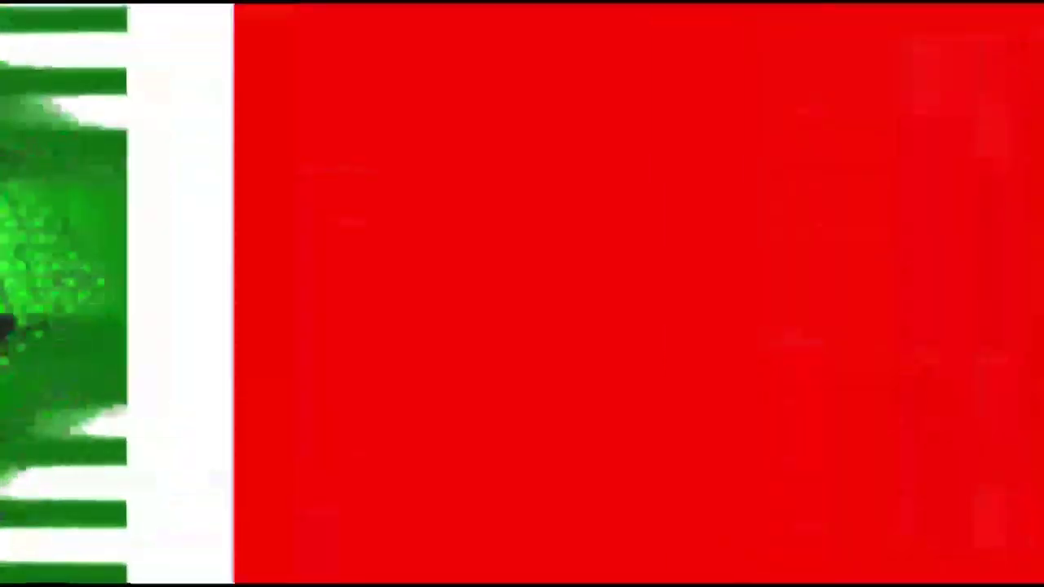
double_click(414, 273)
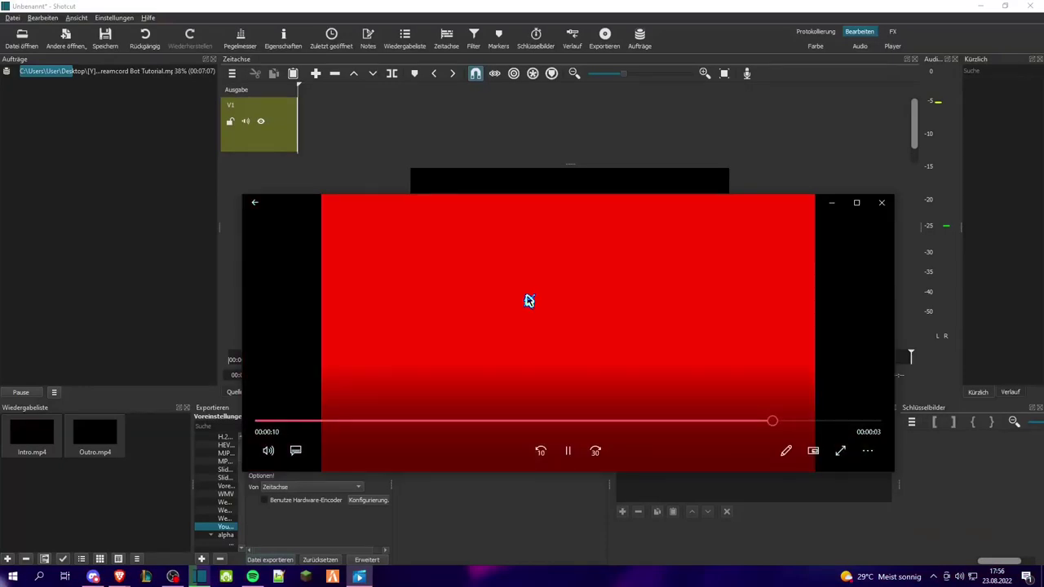
click(882, 202)
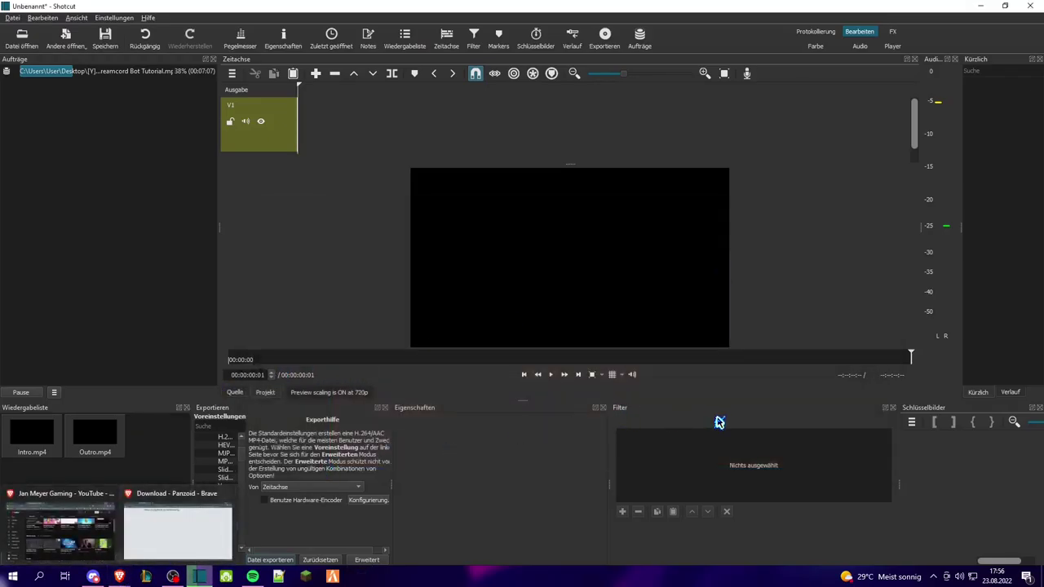
Open vidTutorial.mkv from the YouTube folder, add it to the playlist and place it at the start of track V1.
click(31, 47)
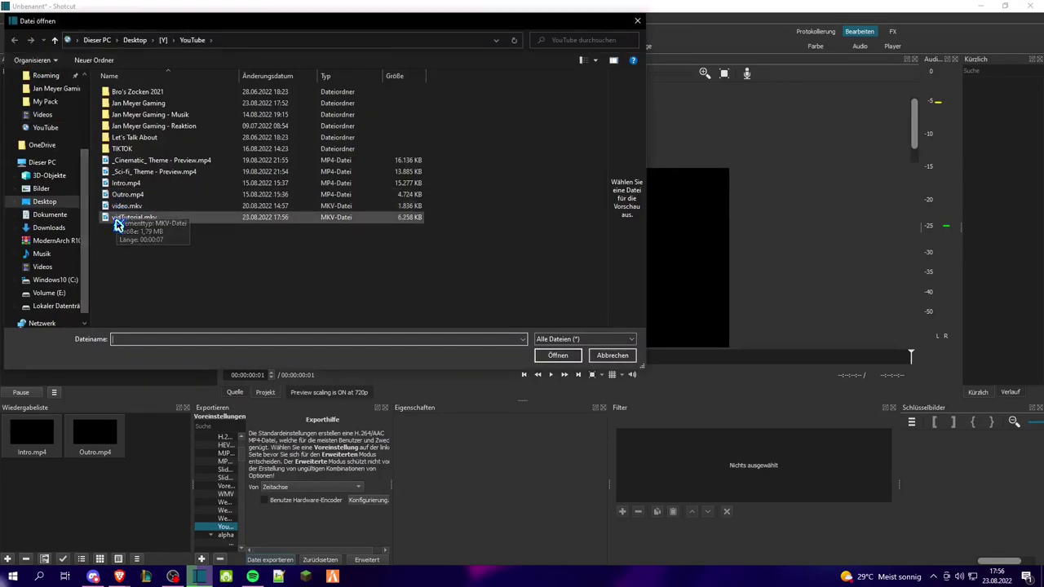
click(116, 220)
click(556, 356)
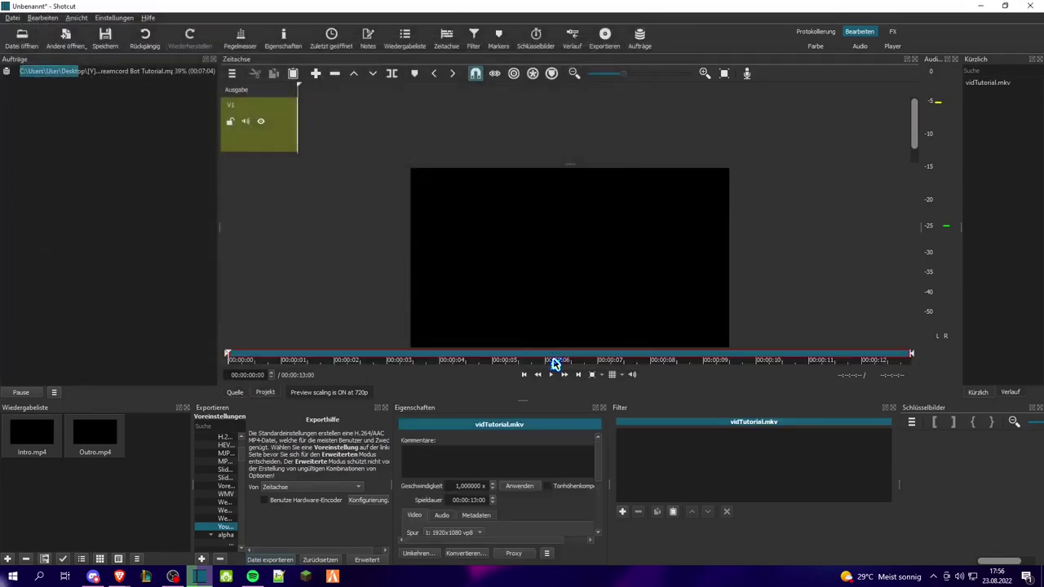
drag(997, 84, 161, 479)
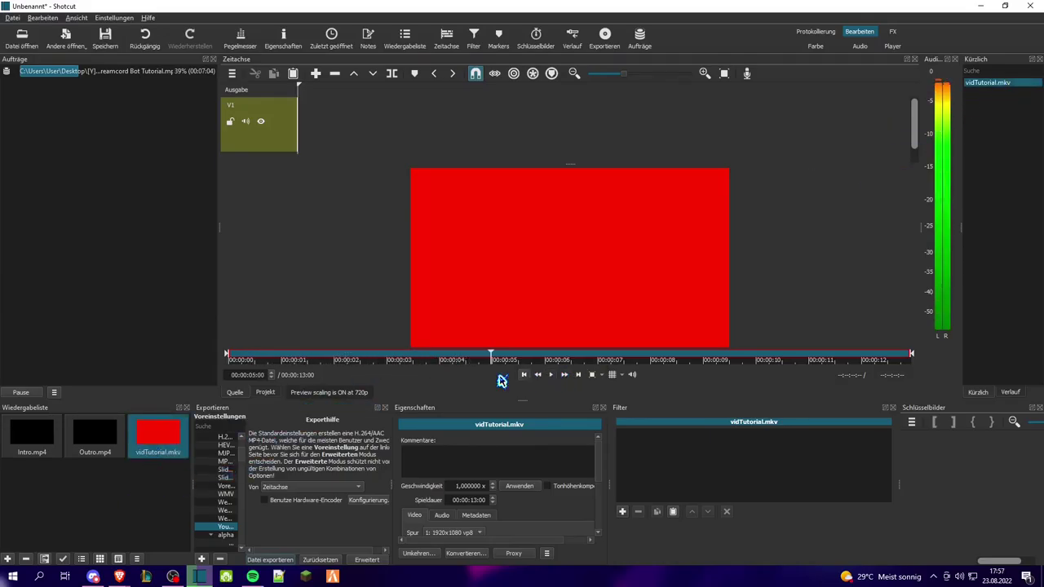
drag(160, 454, 332, 129)
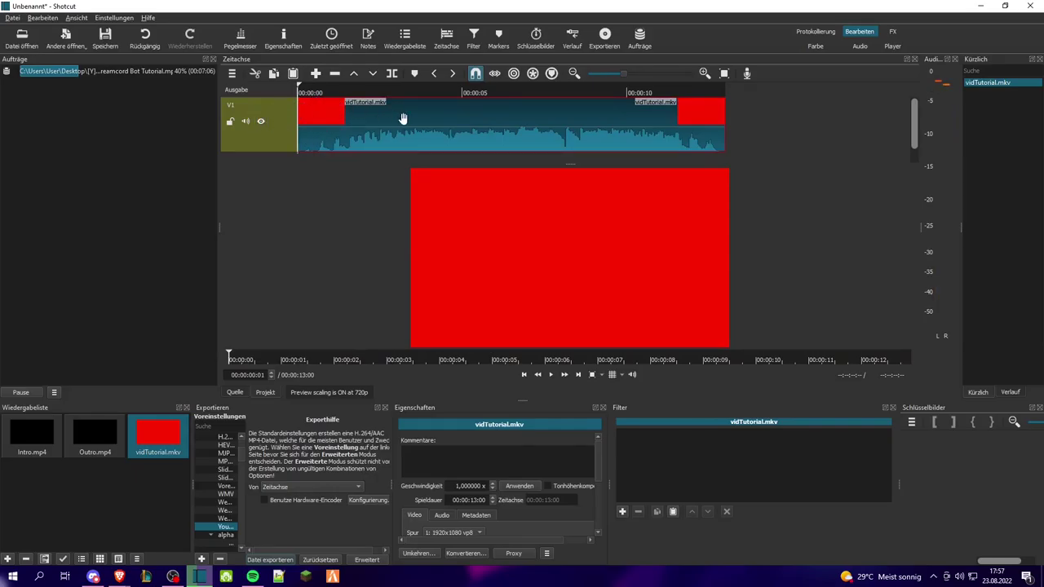
Detach the audio from the vidTutorial.mkv clip on the timeline.
scroll(403, 121, up, 3)
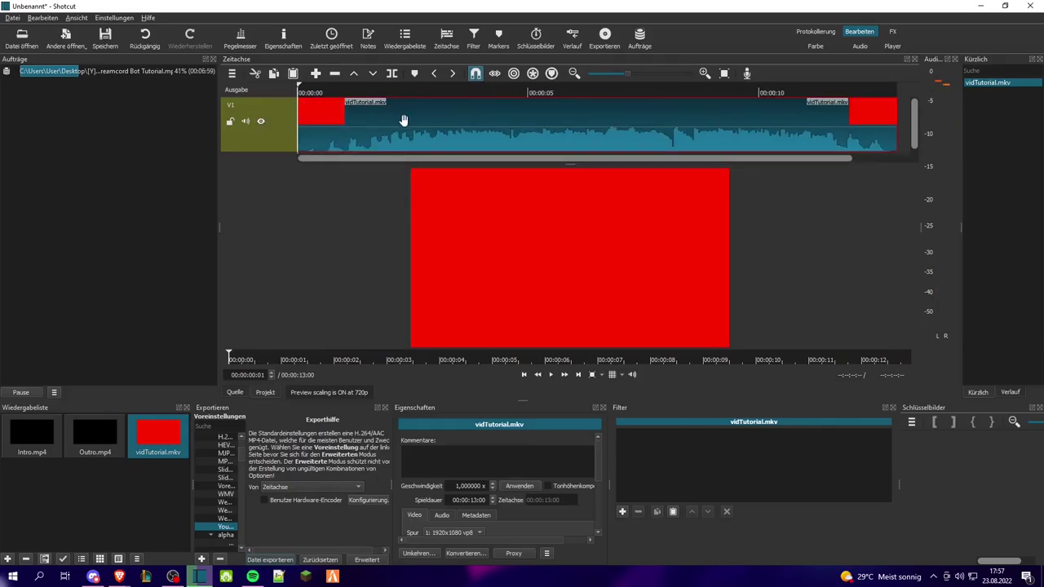
scroll(403, 121, down, 1)
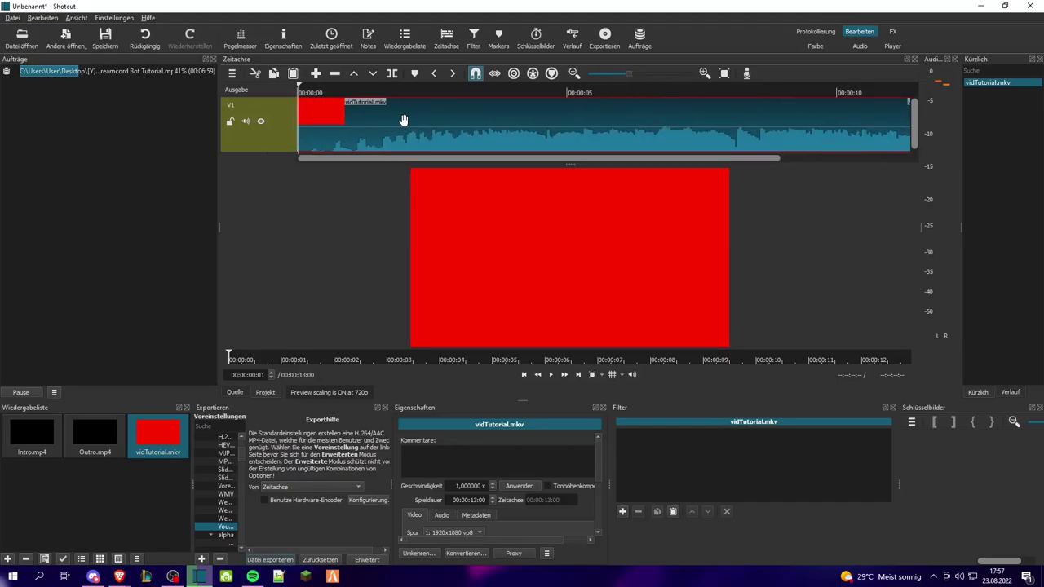
right_click(430, 120)
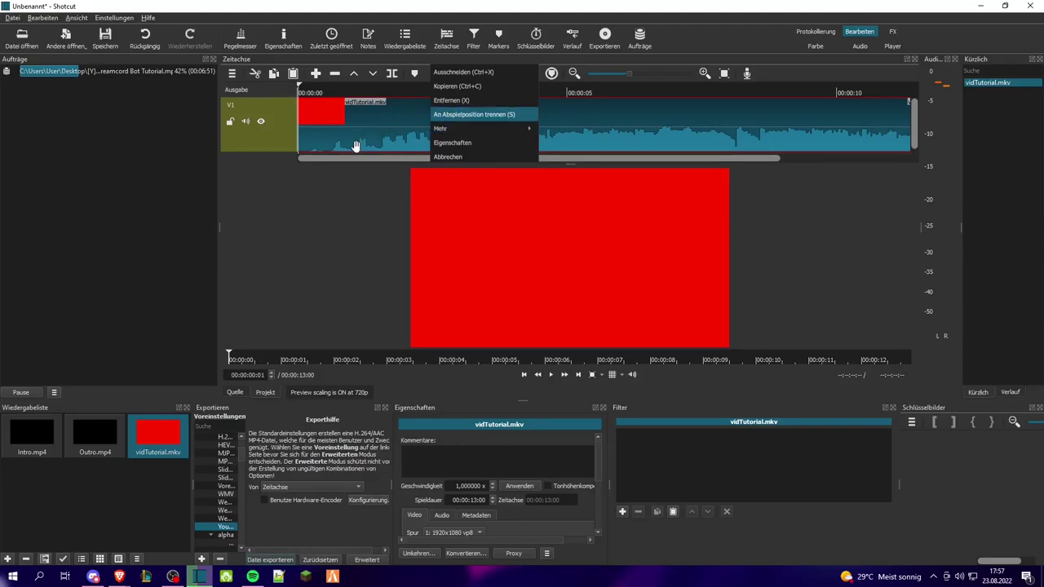
mouse_move(457, 131)
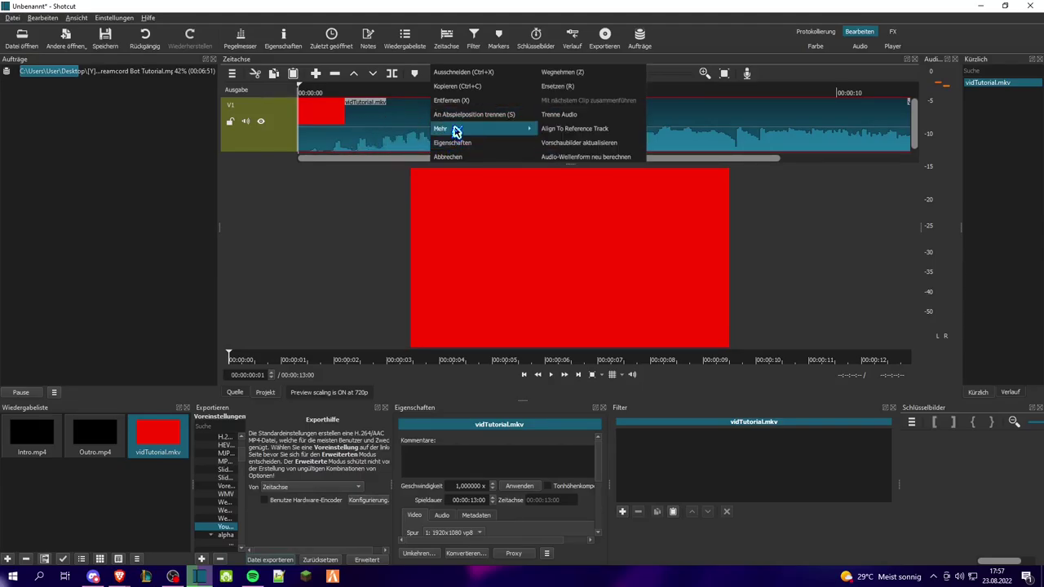
click(606, 118)
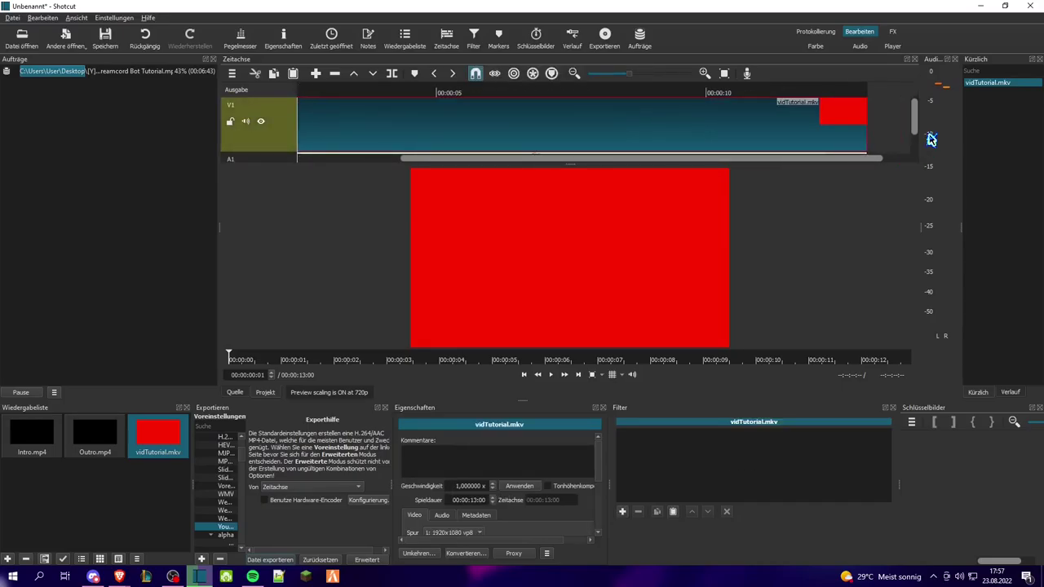
Delete the detached vidTutorial.mkv audio clip from track A1 and play the timeline to check it.
drag(919, 132, 916, 152)
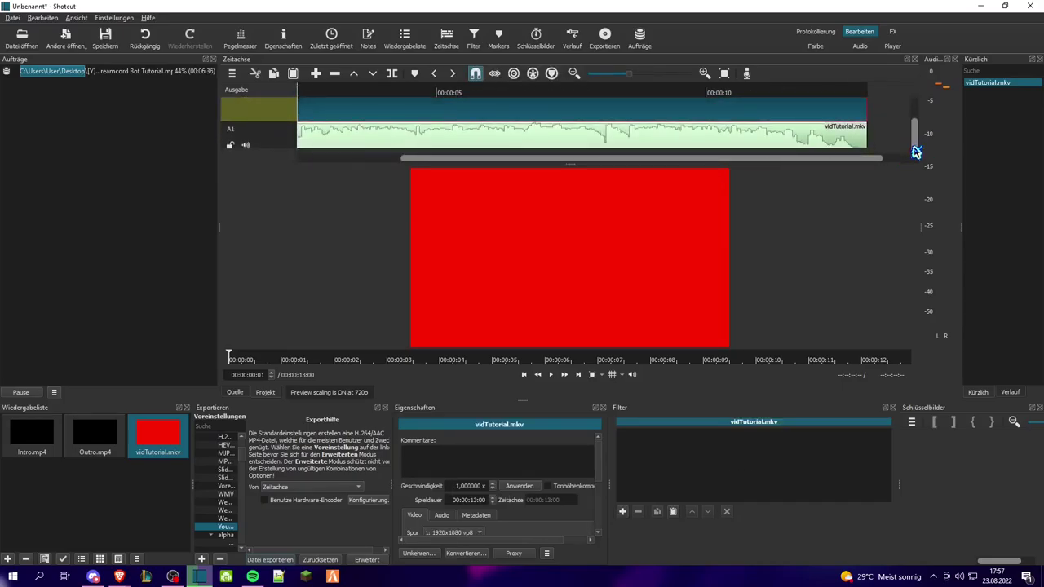
drag(837, 160, 744, 145)
click(732, 130)
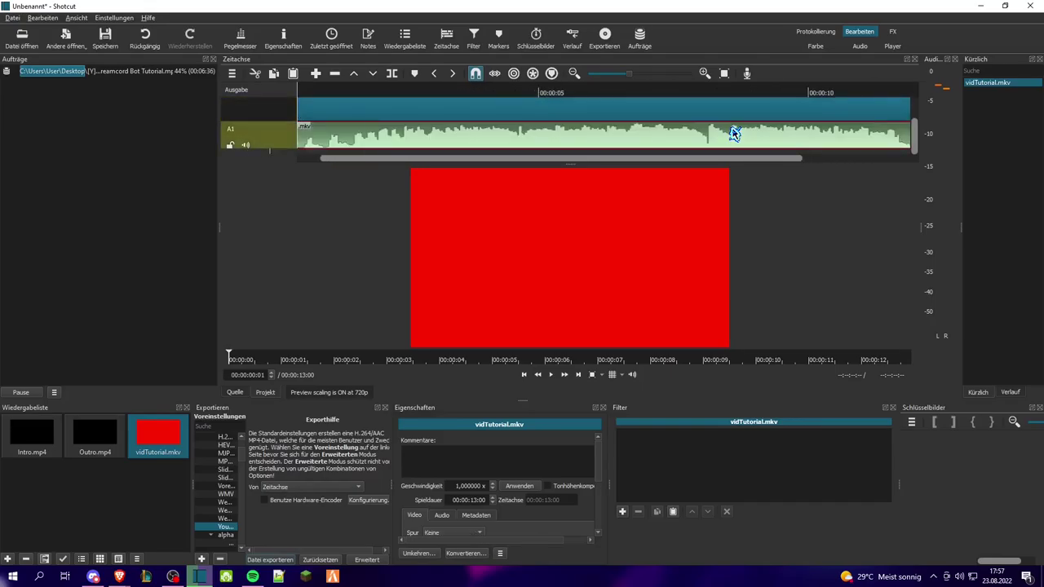
key(Delete)
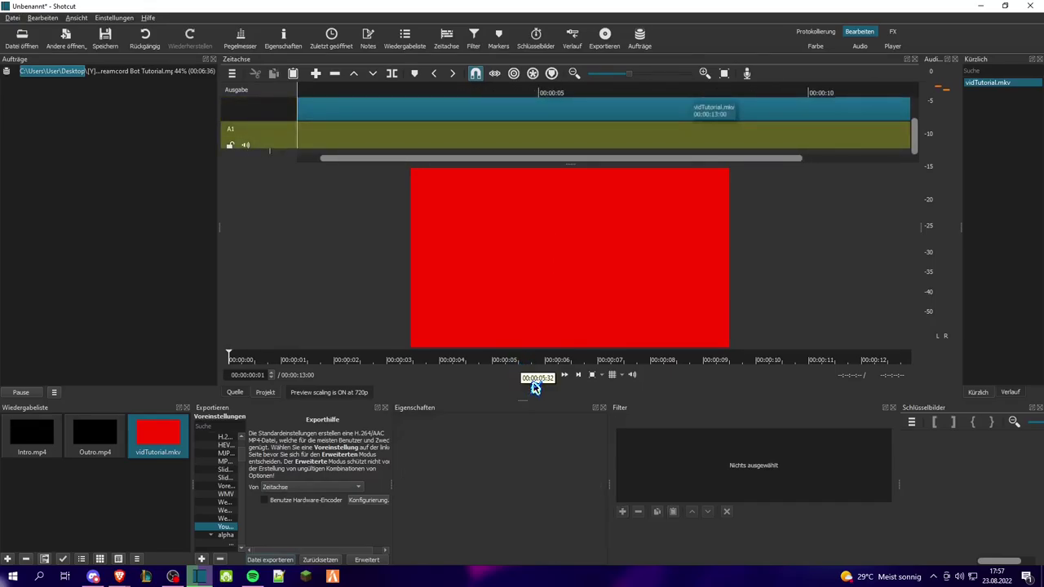
click(551, 377)
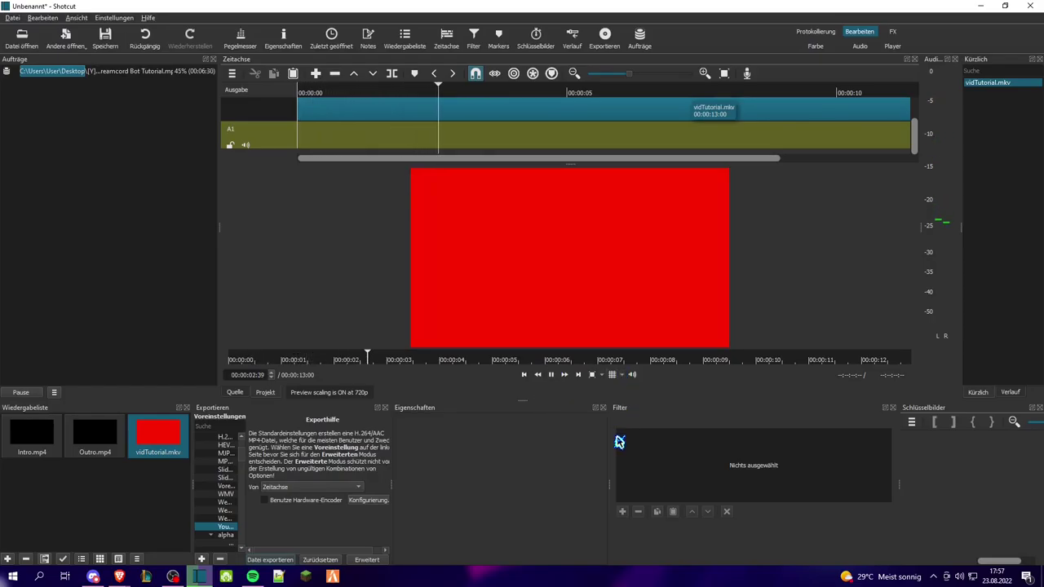
click(554, 375)
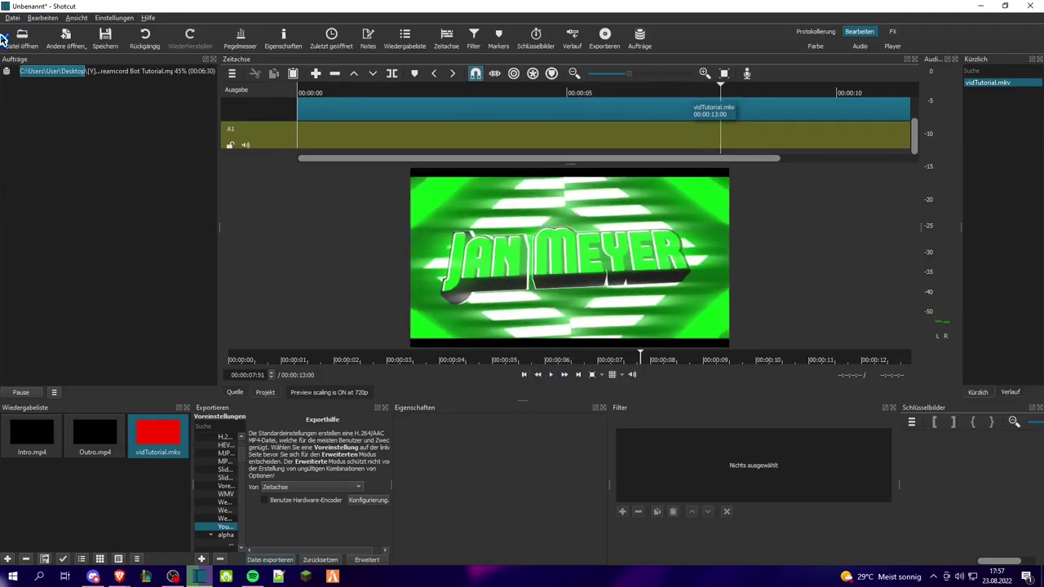
Open the Lucifer MP3 music file from the Downloads folder.
click(10, 38)
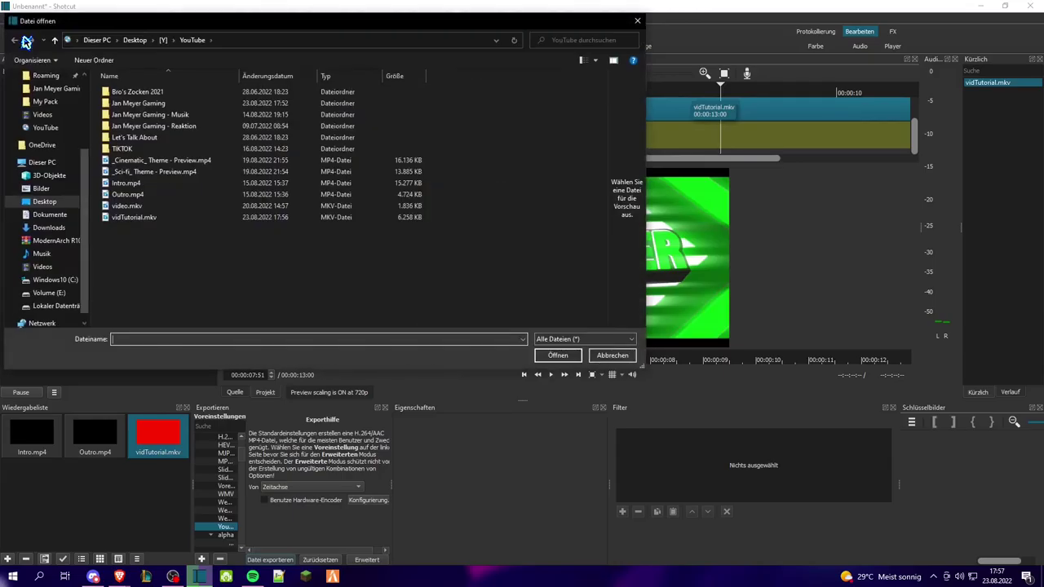
double_click(150, 116)
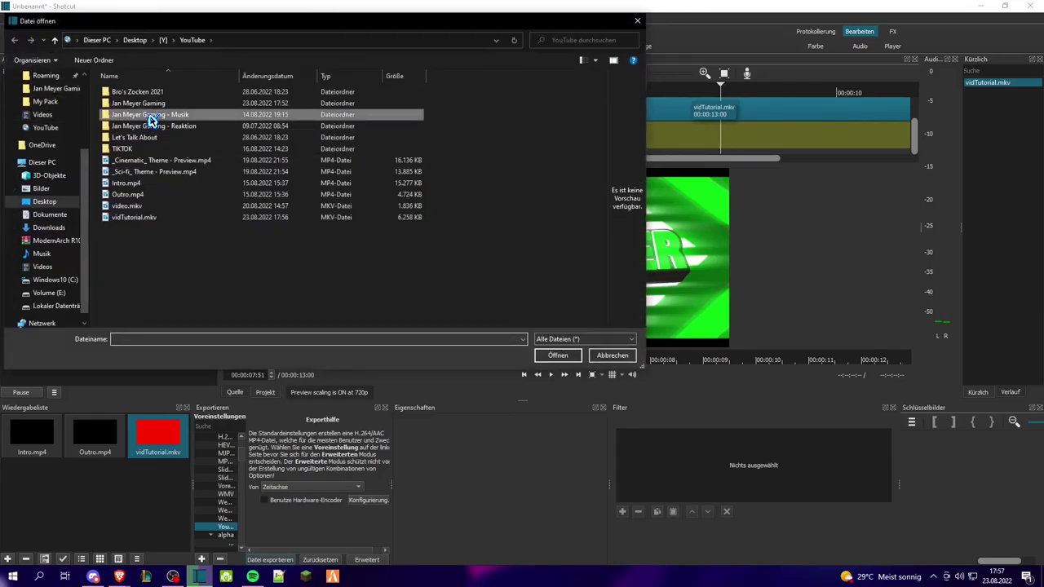
click(193, 40)
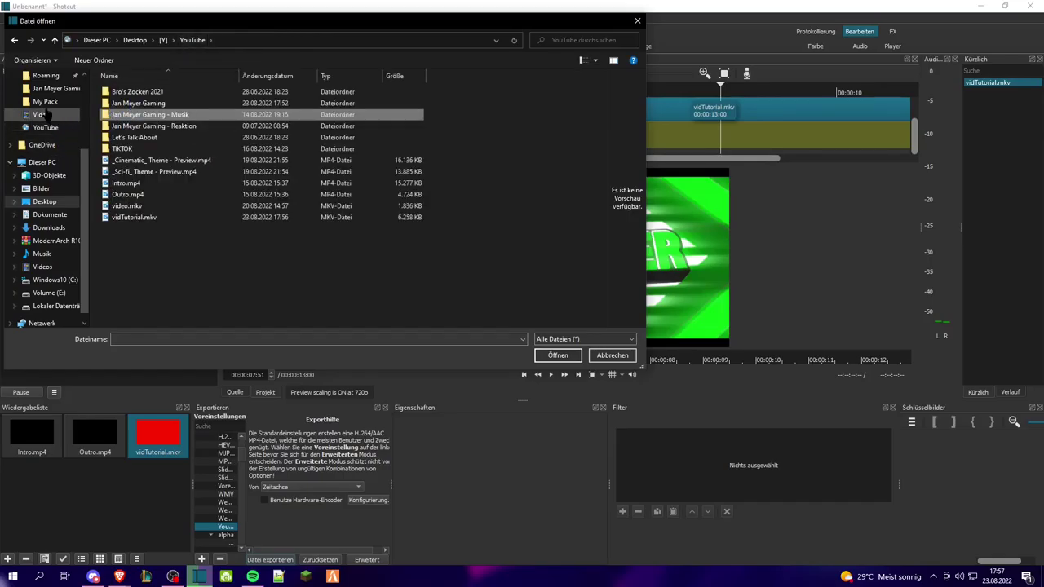
scroll(46, 163, up, 1)
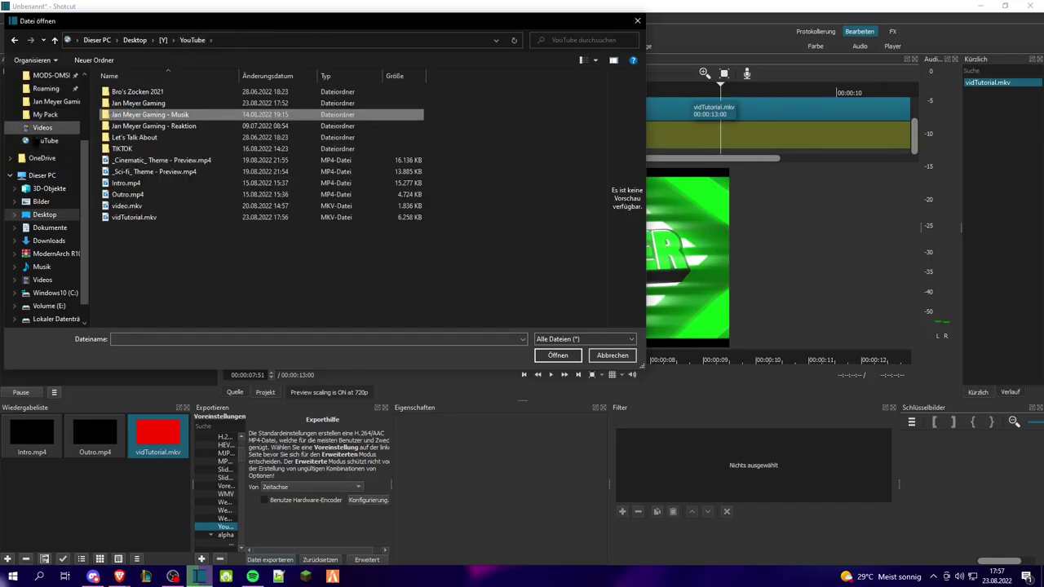
click(49, 241)
scroll(114, 212, down, 5)
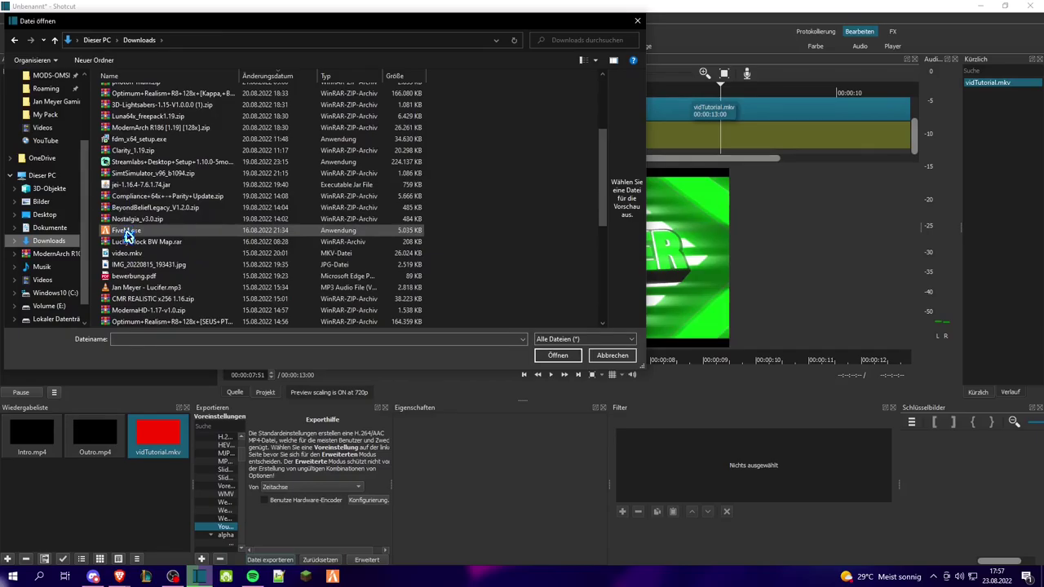
click(135, 288)
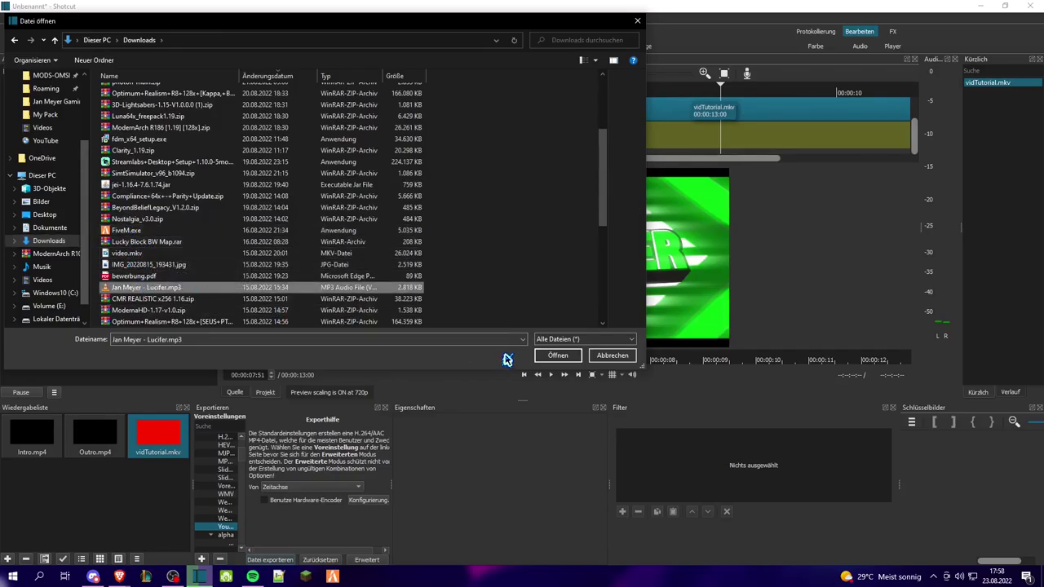
click(554, 355)
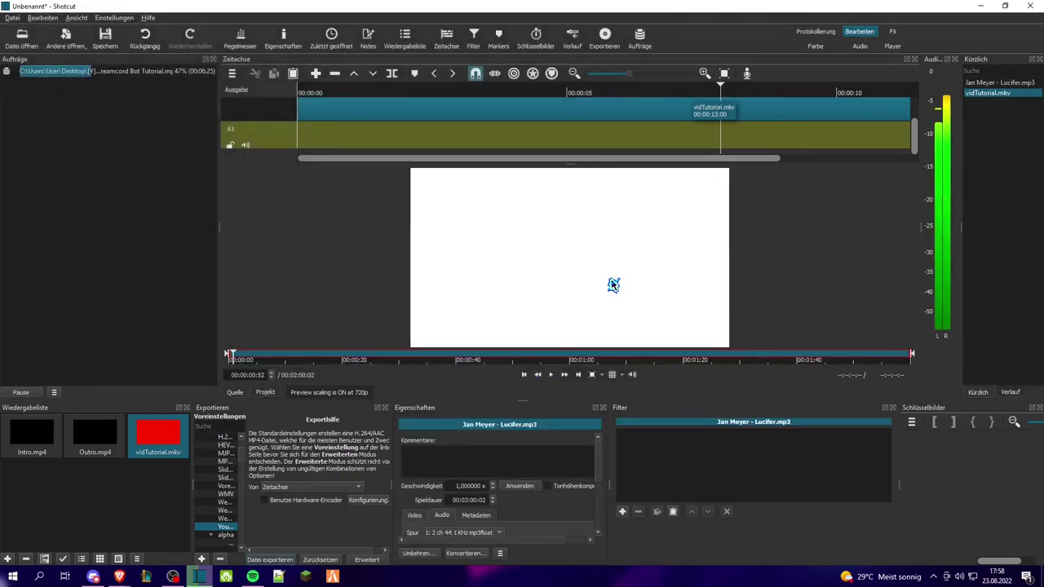
Add the Lucifer MP3 to the playlist and place it at the start of audio track A1.
drag(1006, 84, 97, 521)
drag(41, 488, 367, 159)
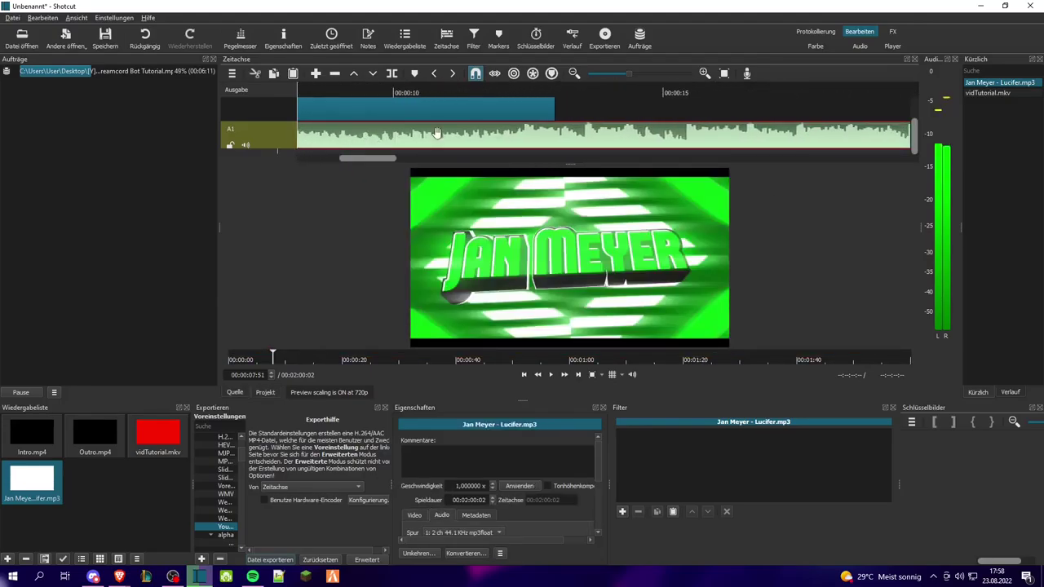
Split the music clip on track A1 where the video ends, at 00:00:13:00, and delete the surplus part.
click(554, 91)
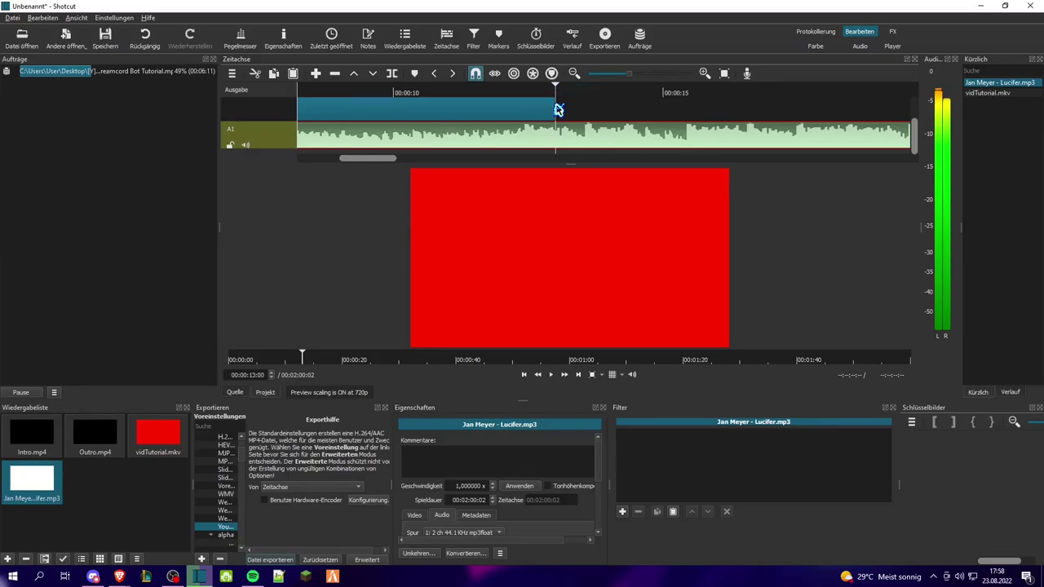
key(Right)
key(Right)
key(Right)
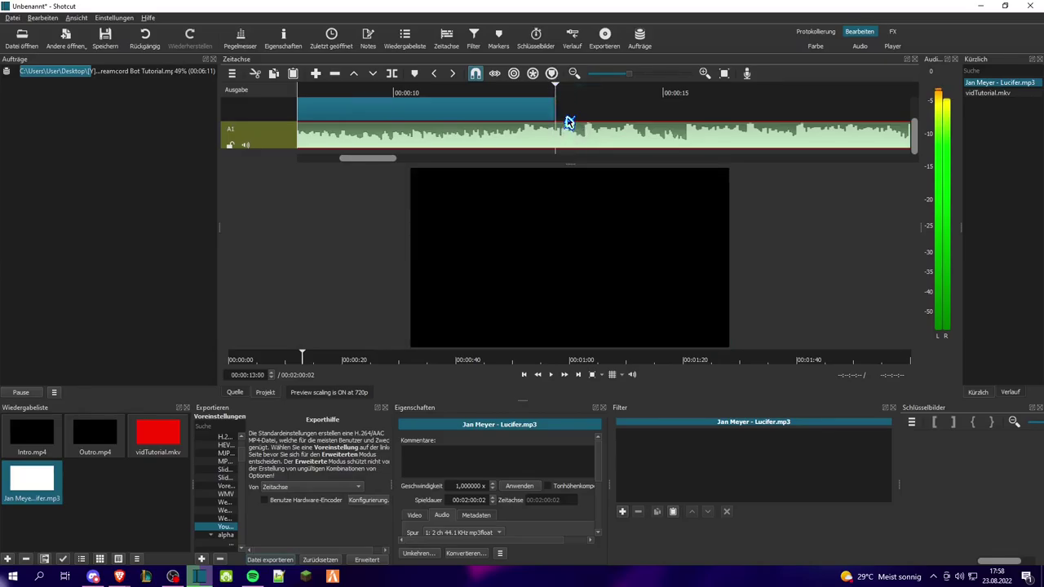
key(s)
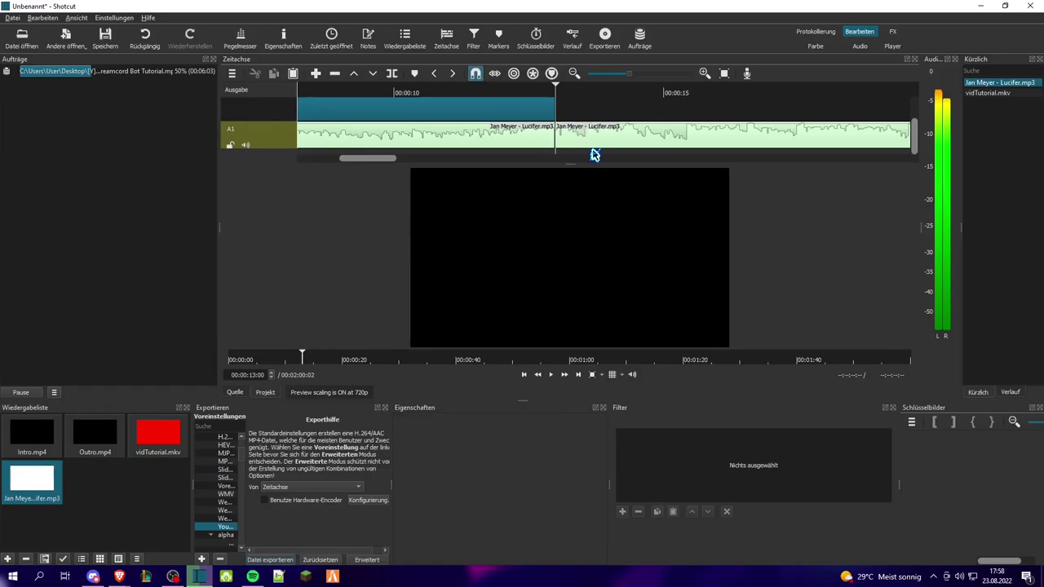
drag(600, 135, 662, 137)
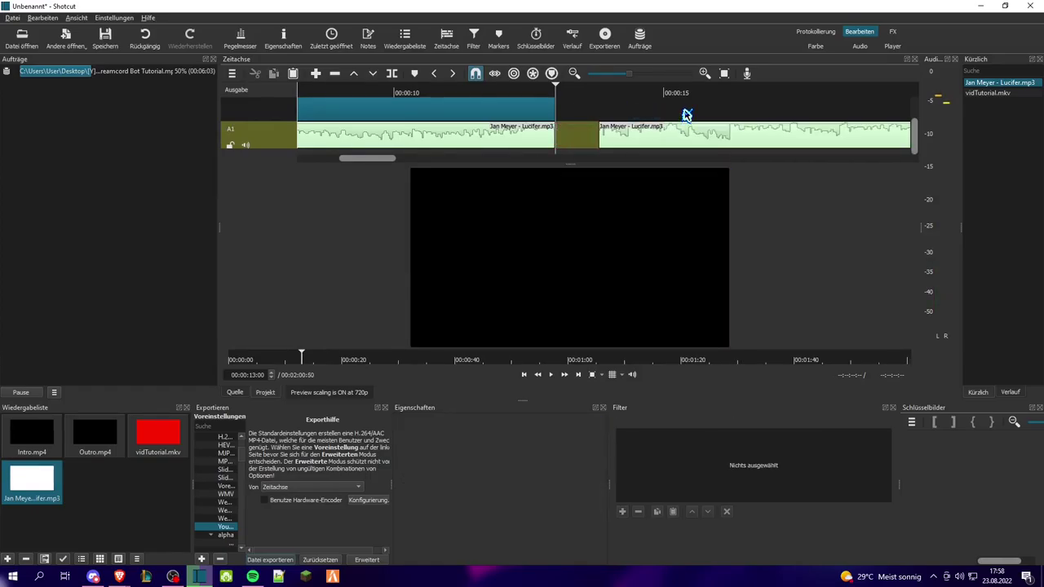
click(670, 135)
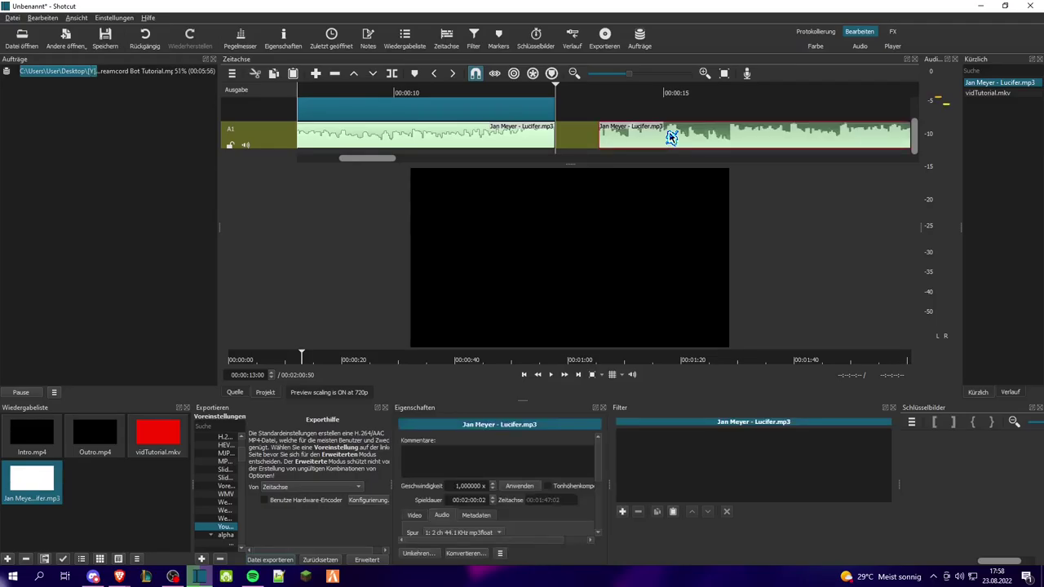
key(Delete)
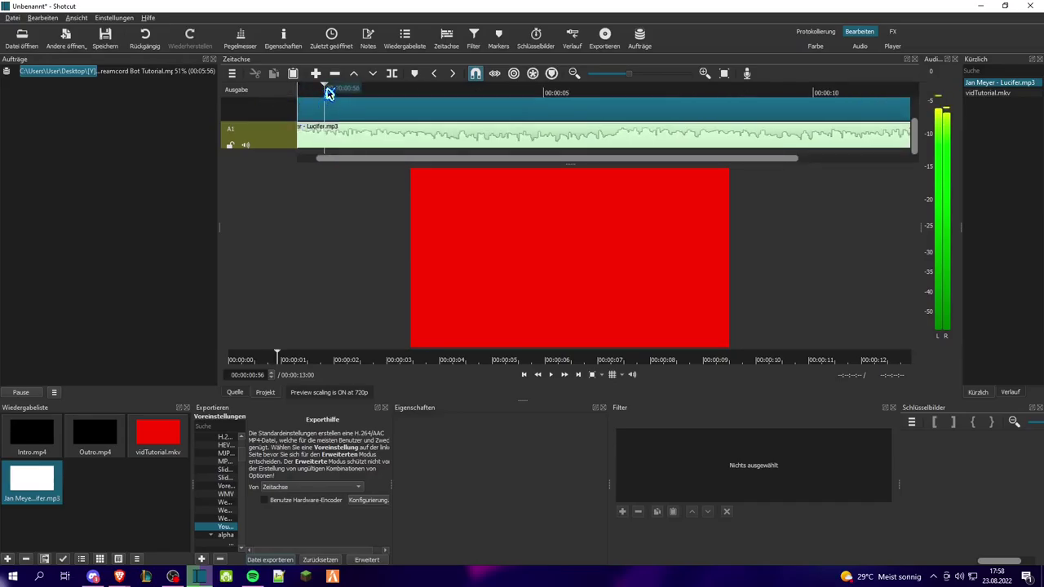
Play the timeline from the beginning through to its end to check the video with the new music.
drag(327, 93, 275, 105)
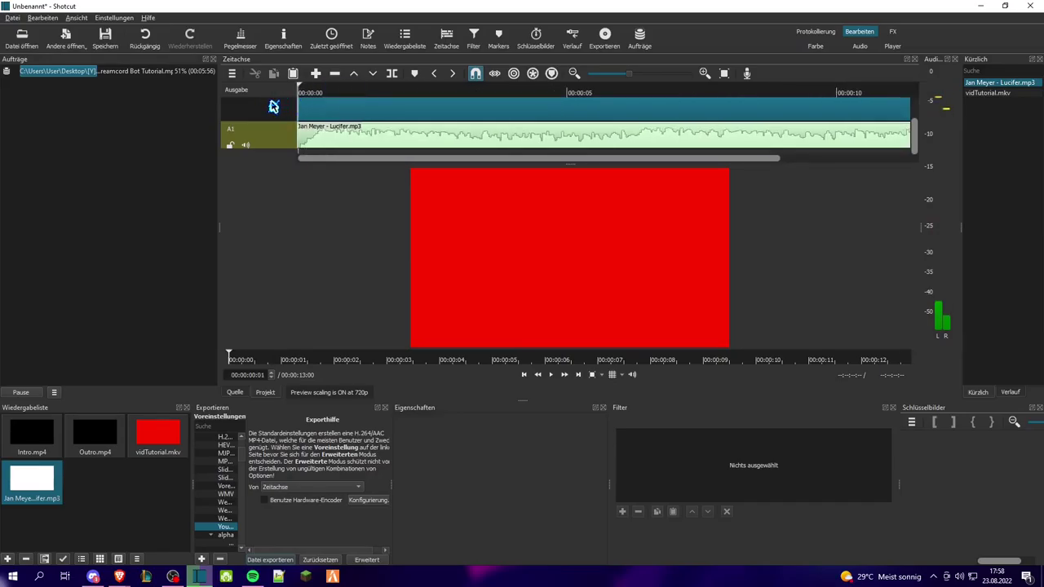
click(554, 377)
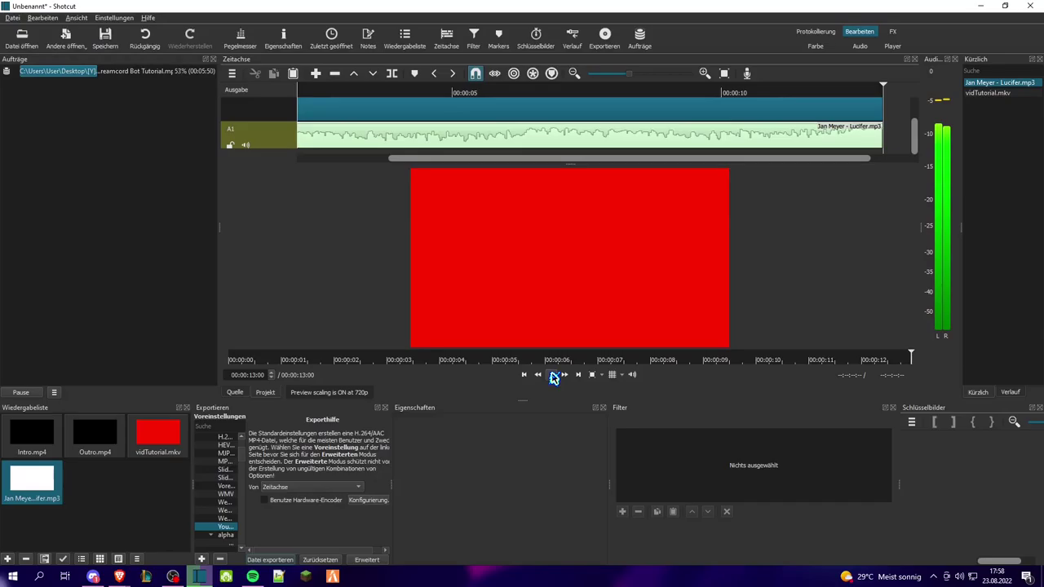
click(546, 136)
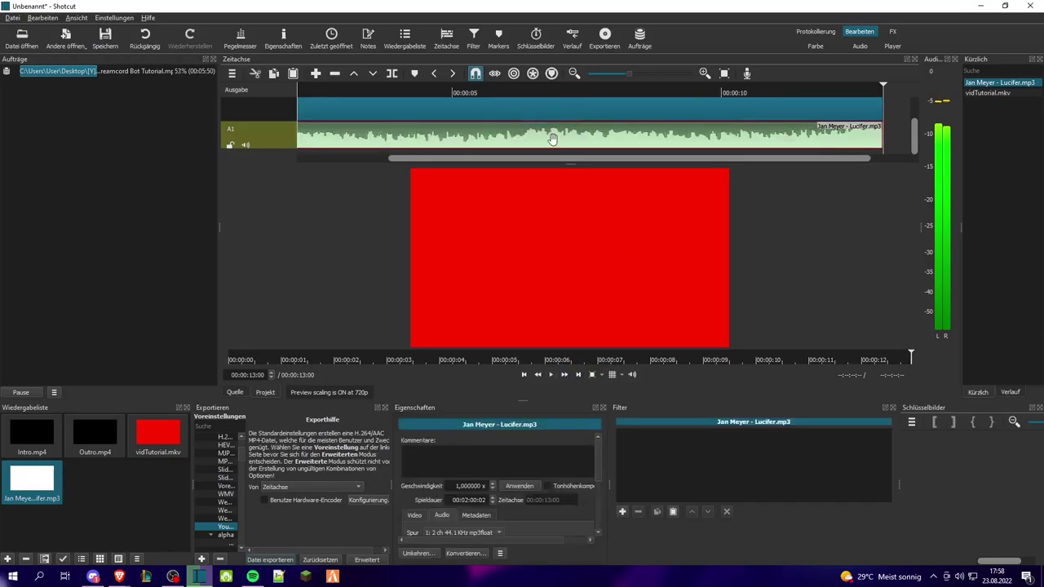
right_click(543, 136)
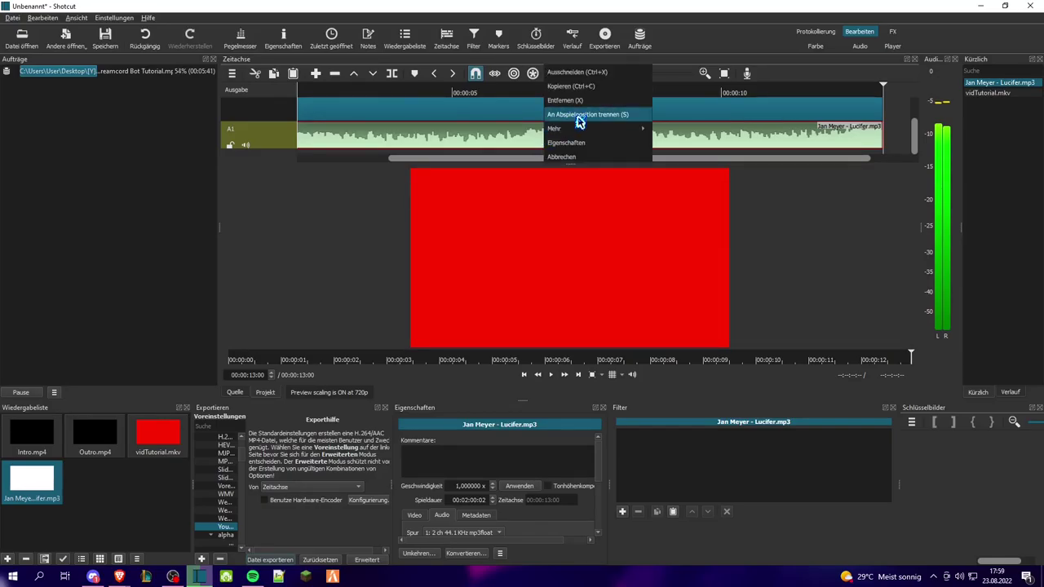
mouse_move(577, 131)
click(519, 110)
right_click(523, 117)
mouse_move(562, 132)
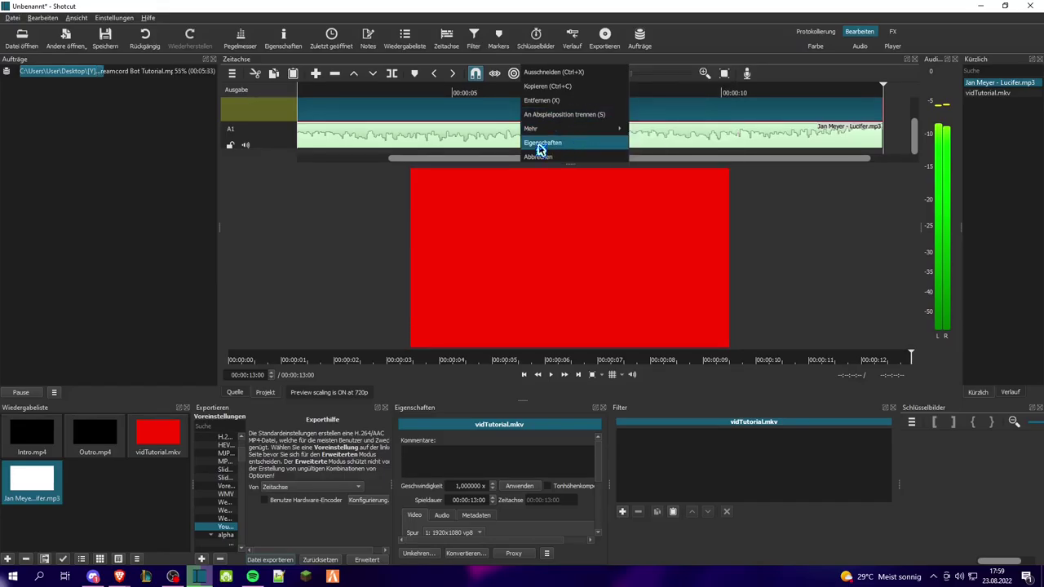
Move the Lucifer music clip from audio track A1 onto video track V1, over vidTutorial.mkv, and play the timeline.
click(494, 120)
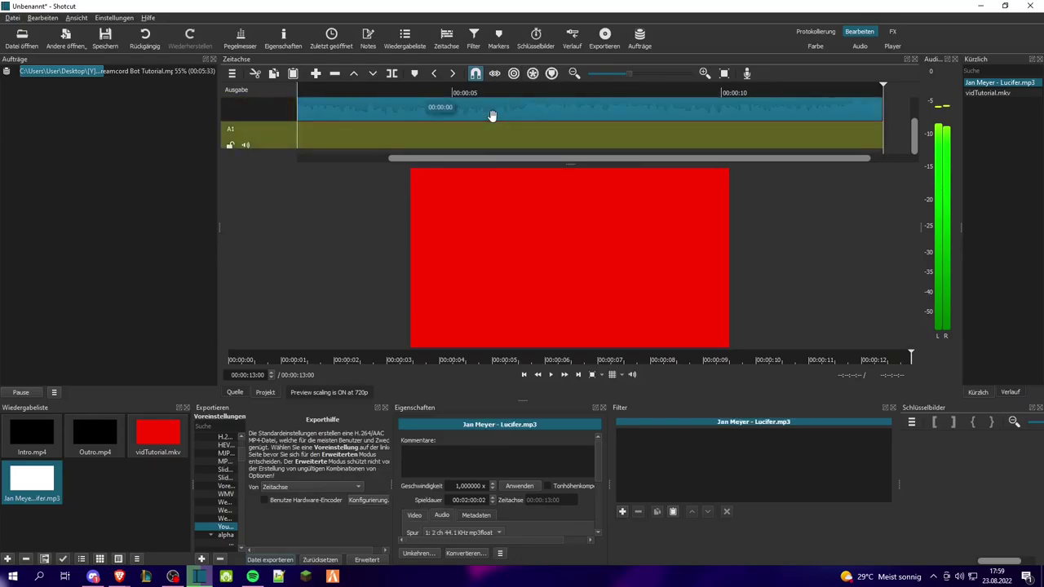
scroll(532, 149, up, 3)
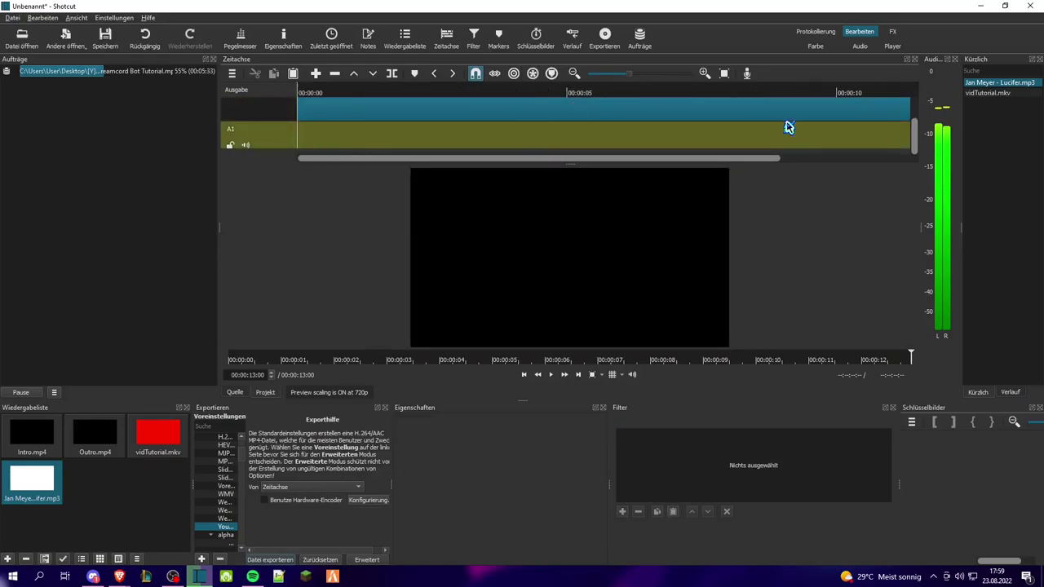
drag(915, 142, 918, 101)
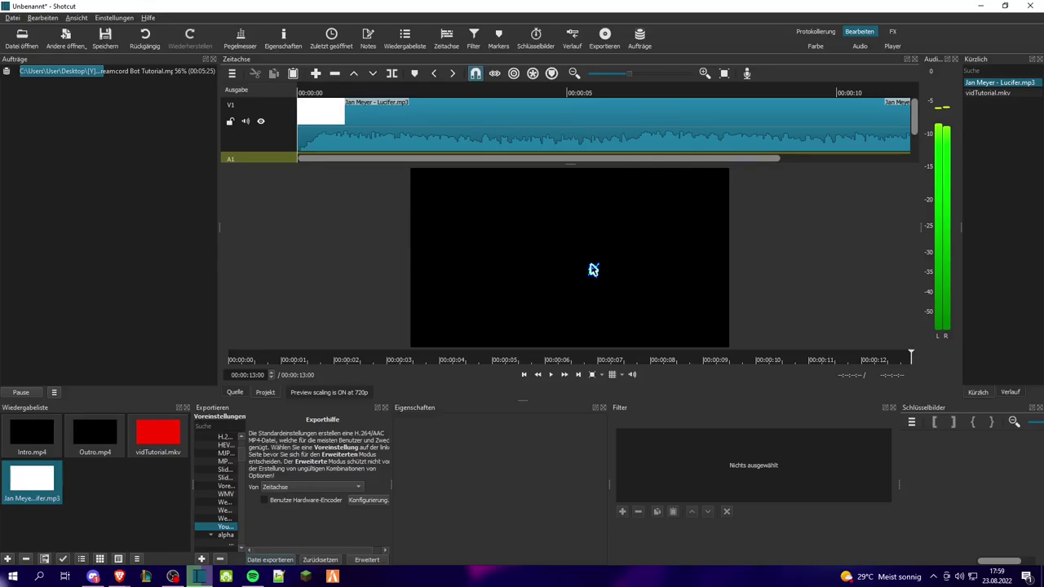
click(558, 374)
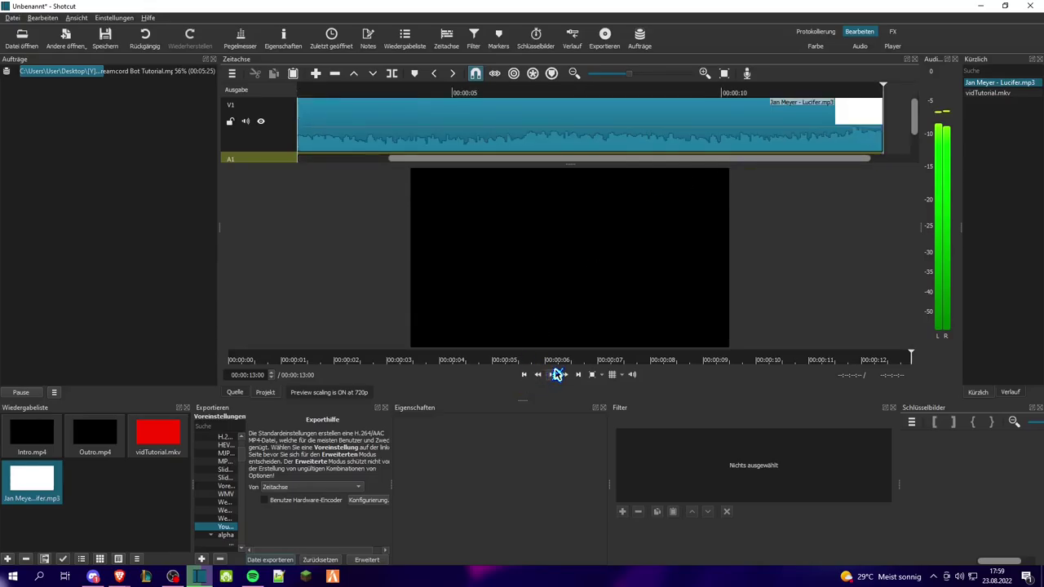
click(550, 374)
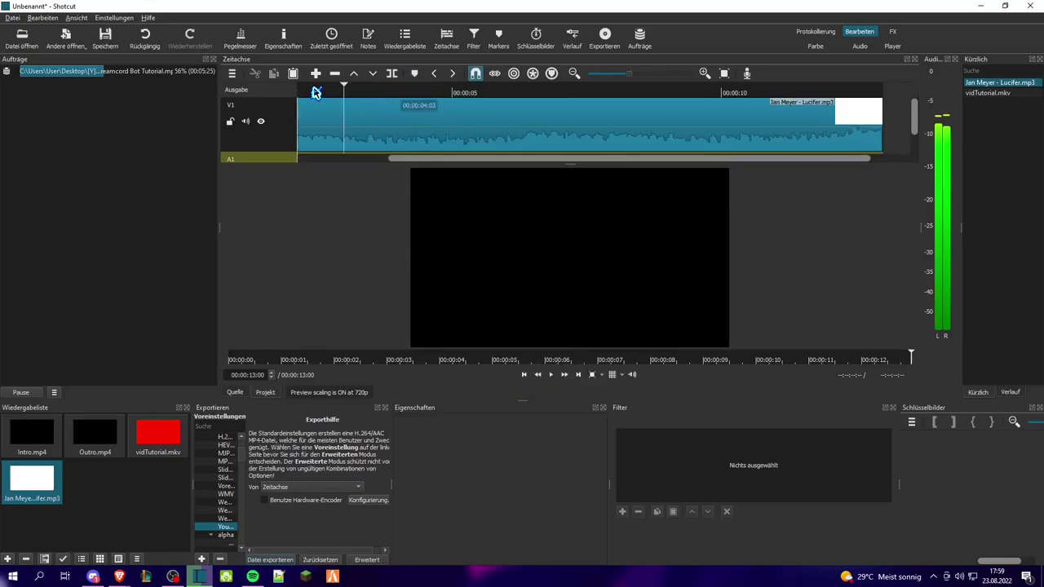
click(551, 374)
Detach the audio from the Lucifer clip on track V1 and delete the detached clip from audio track A2.
right_click(445, 134)
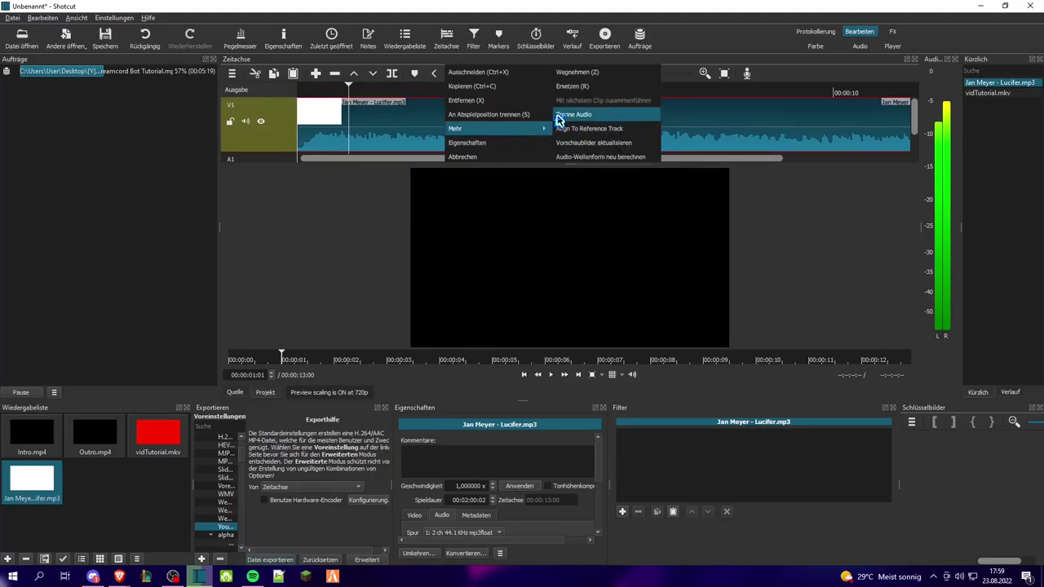
click(574, 115)
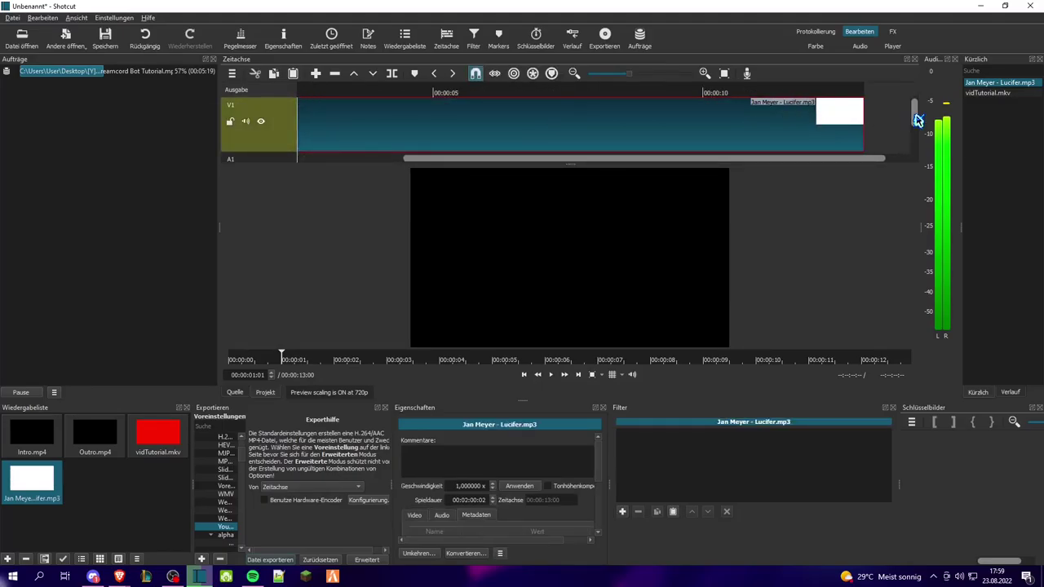
drag(917, 120, 926, 160)
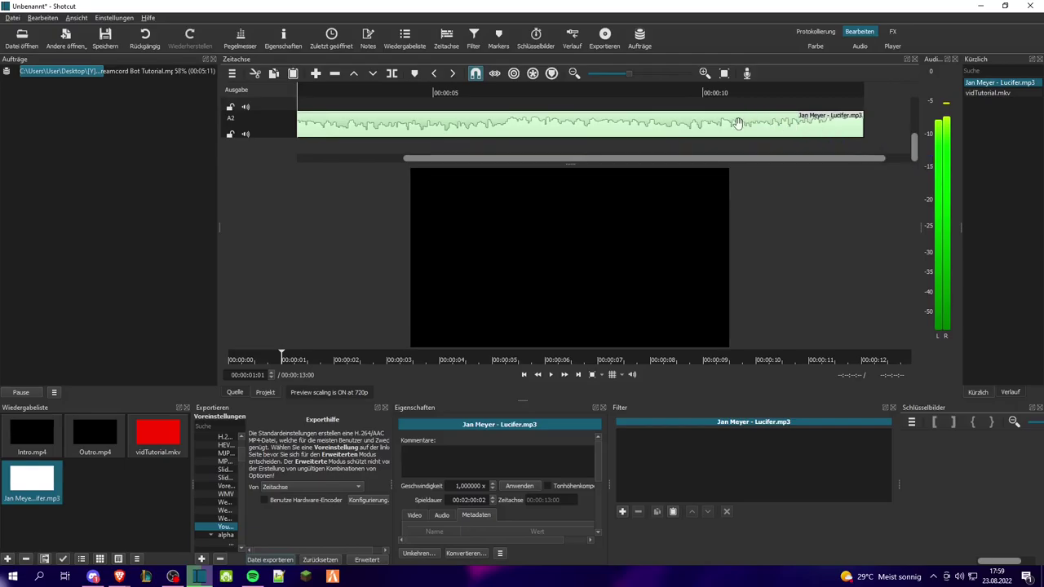
click(310, 153)
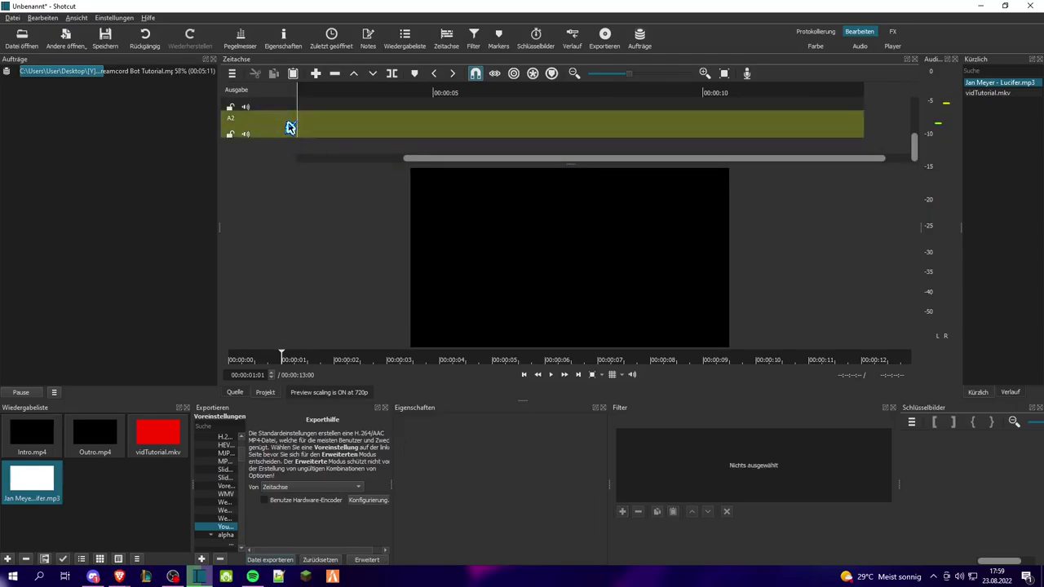
Delete the audio tracks A2 and A1 so that only video track V1 is left in the timeline.
right_click(288, 125)
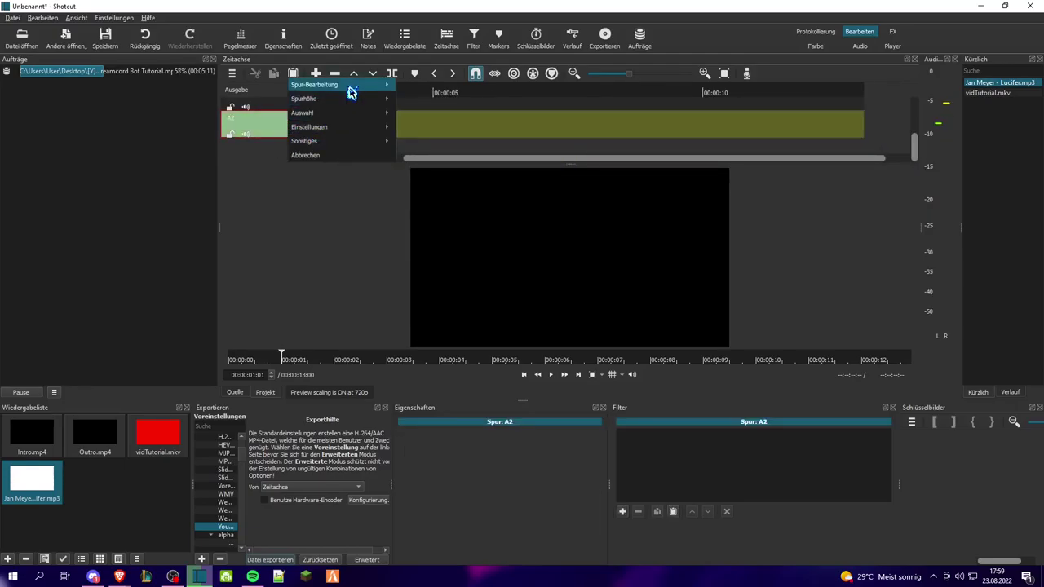
mouse_move(378, 88)
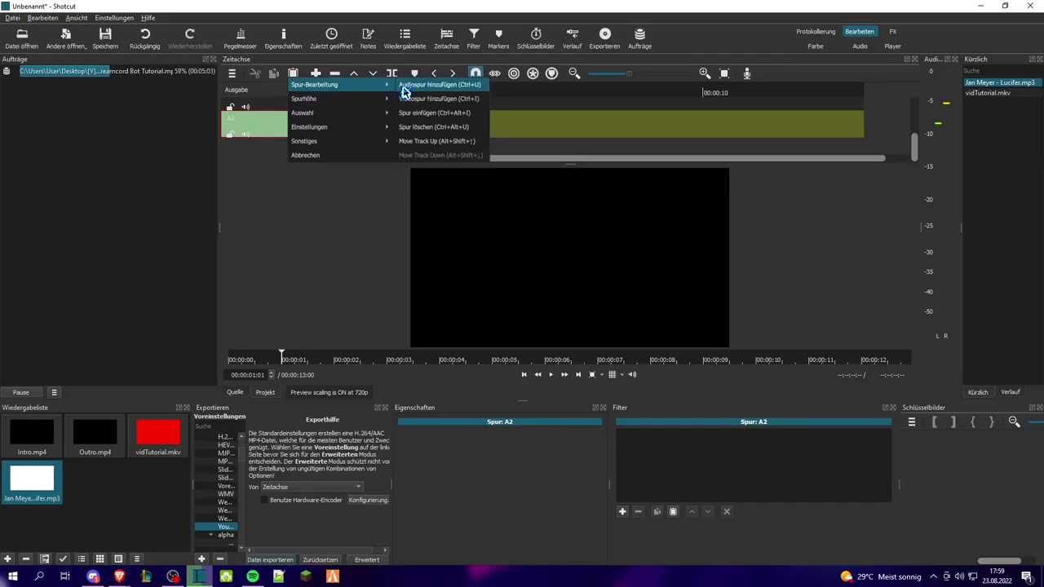
click(404, 128)
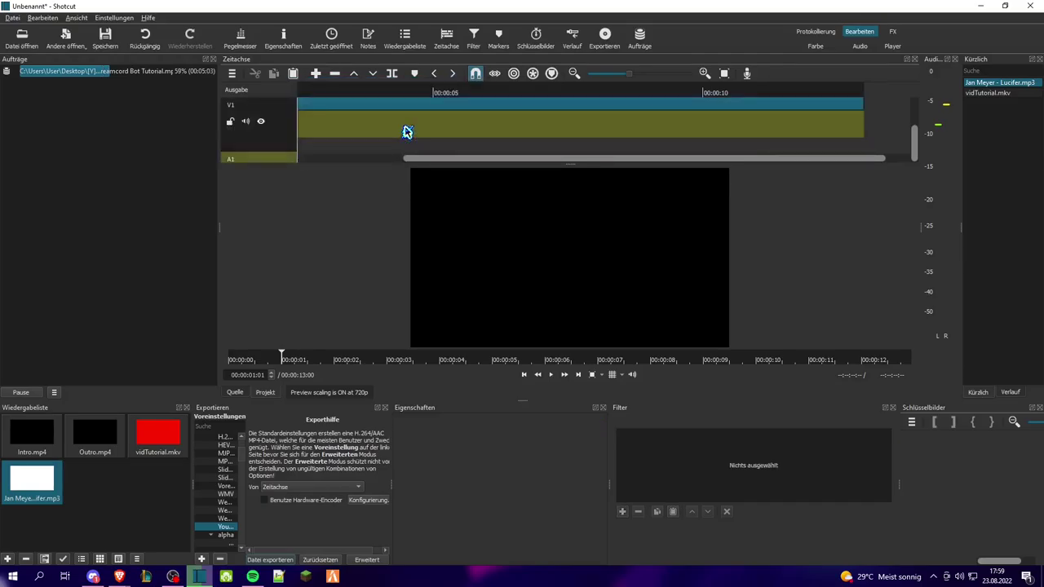
right_click(330, 147)
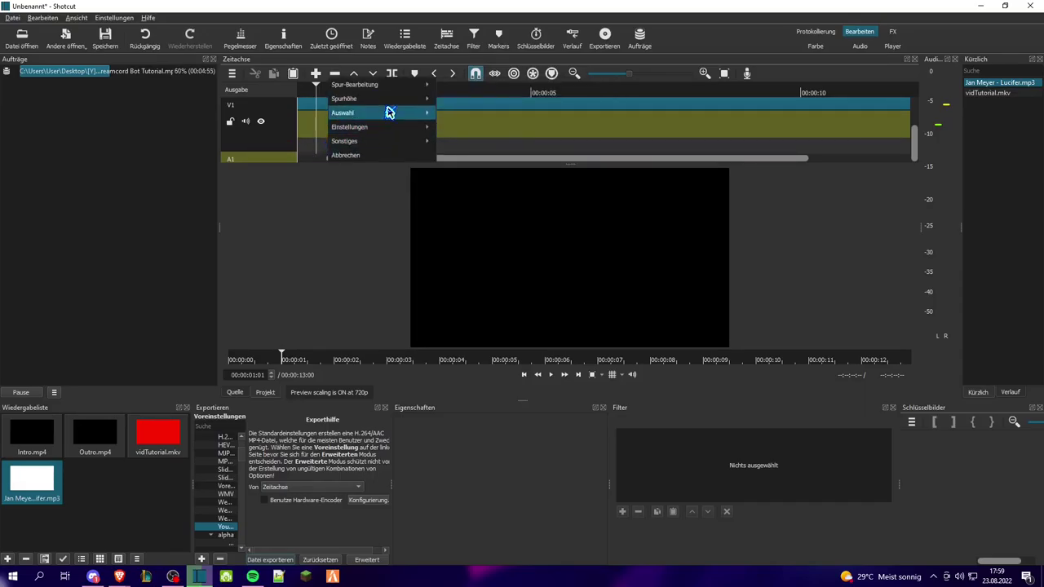
mouse_move(402, 87)
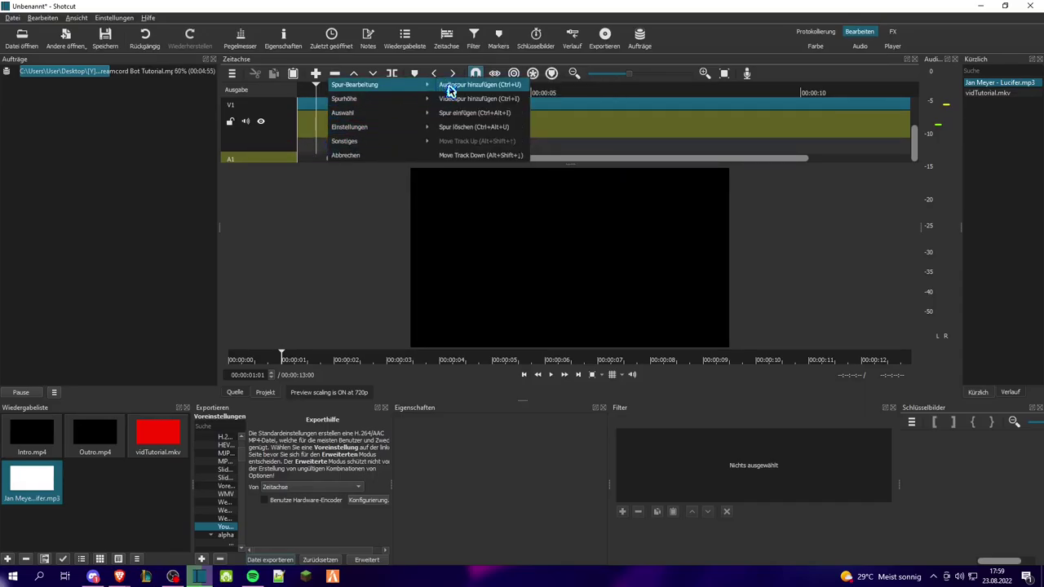
click(451, 128)
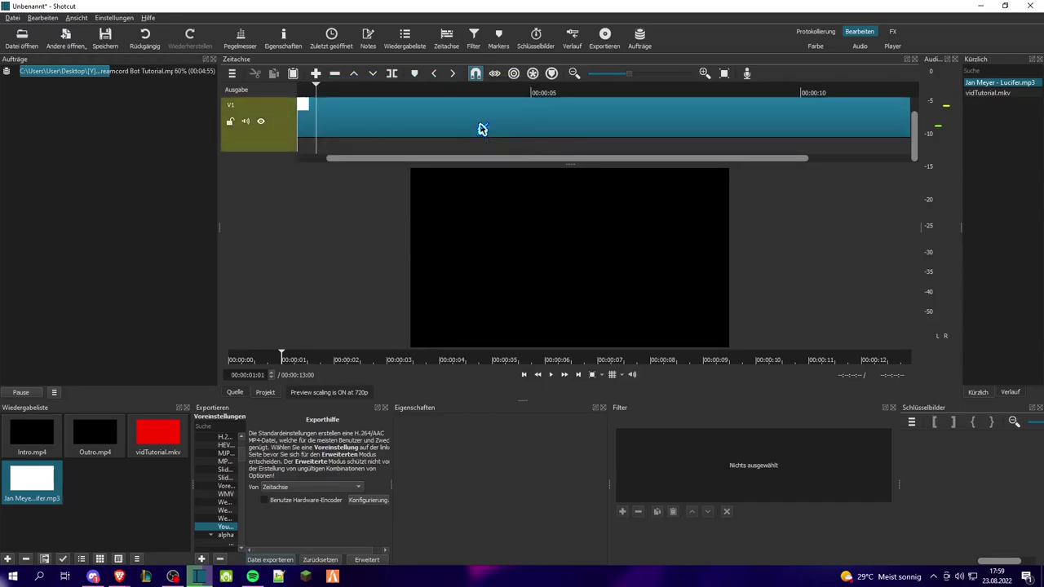
Delete the Lucifer clip from track V1 to empty the timeline.
right_click(482, 129)
mouse_move(500, 129)
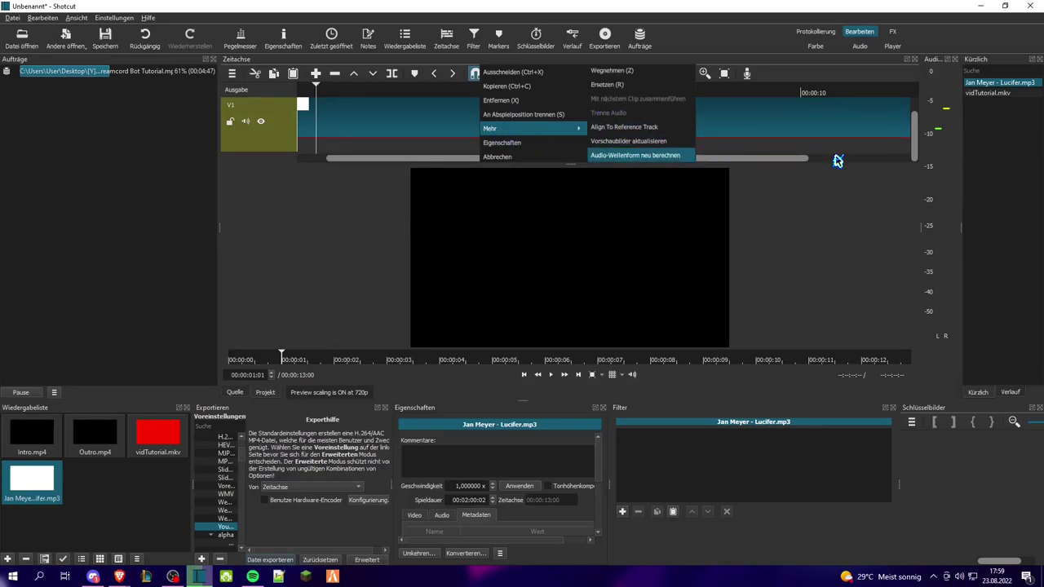
click(756, 123)
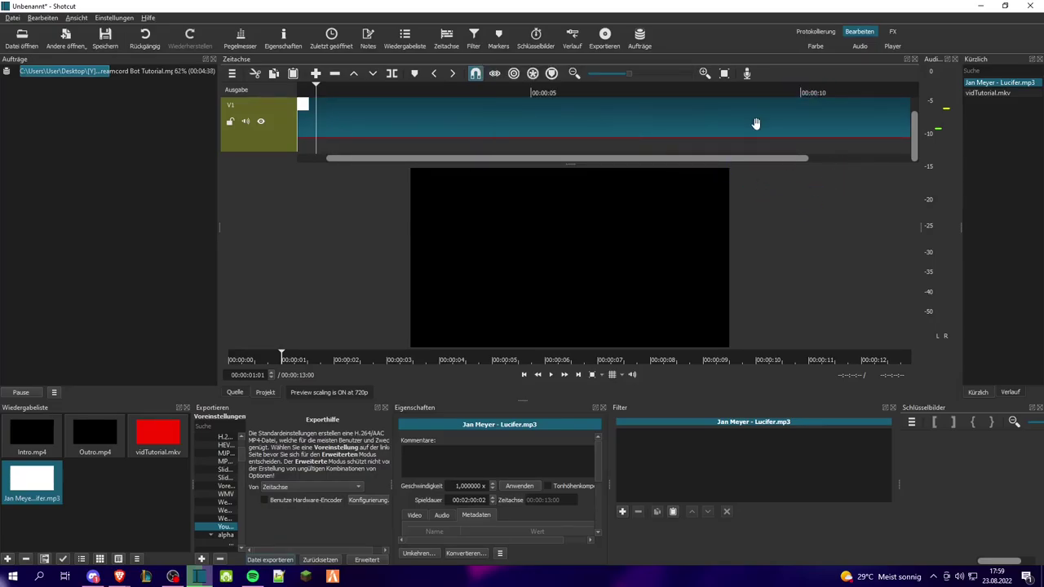
key(Delete)
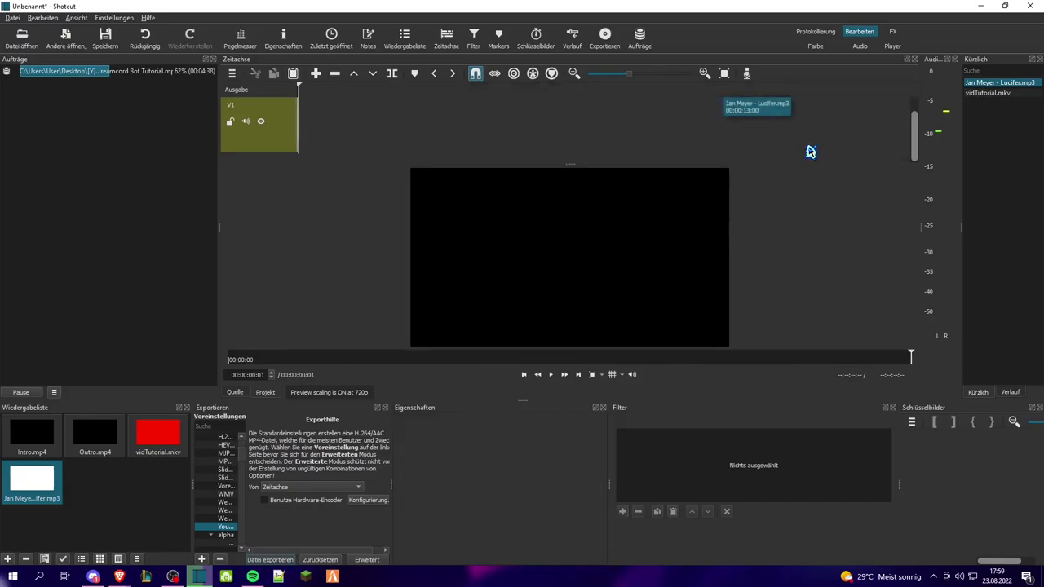
key(ctrl+z)
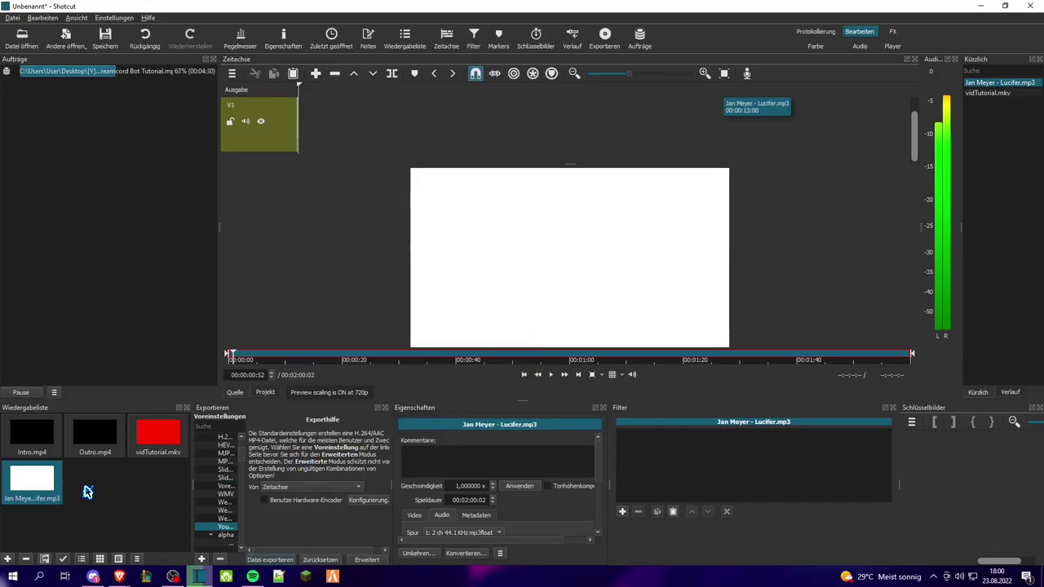
Place Intro.mp4 from the playlist on track V1 and play it through to its end.
click(27, 444)
drag(27, 445, 435, 174)
drag(501, 292, 552, 376)
click(552, 375)
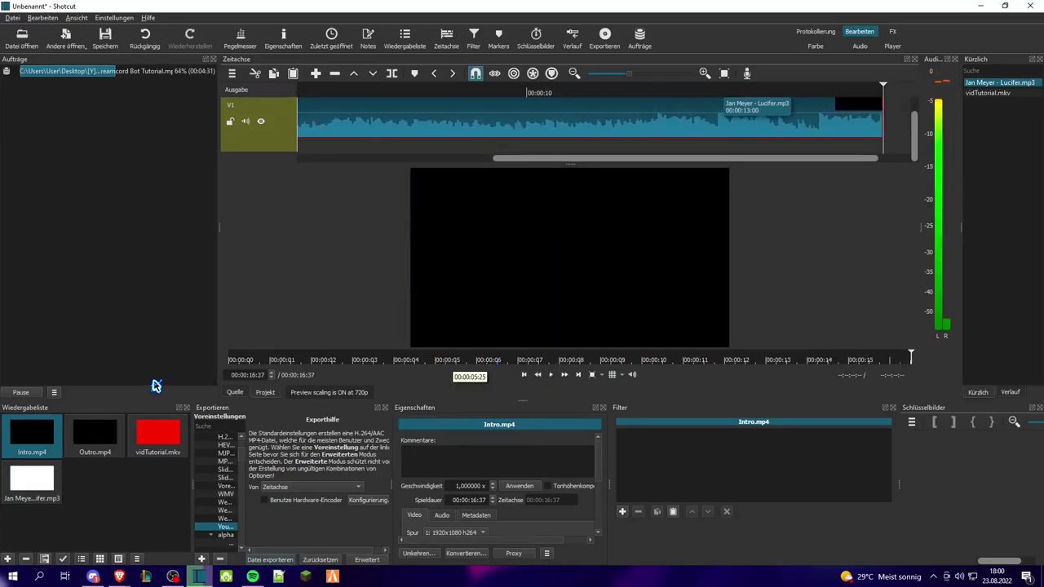
Delete the Intro.mp4 clip from track V1.
click(71, 439)
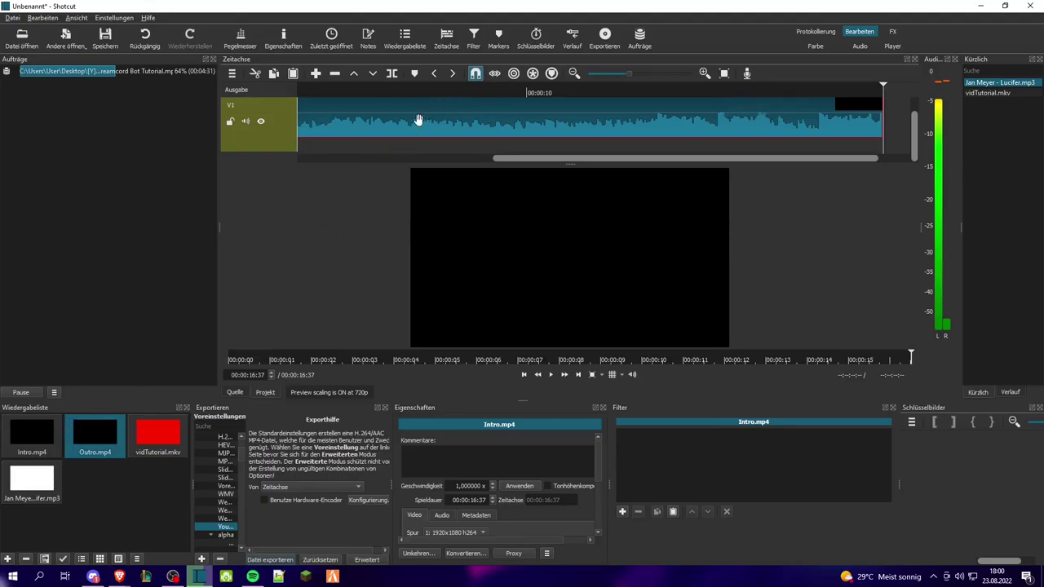
key(Delete)
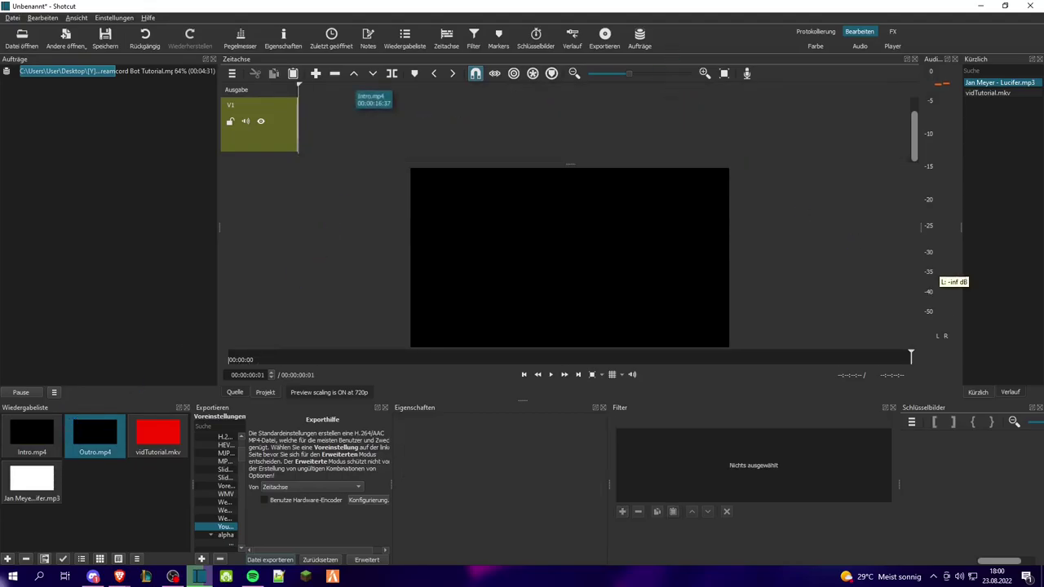